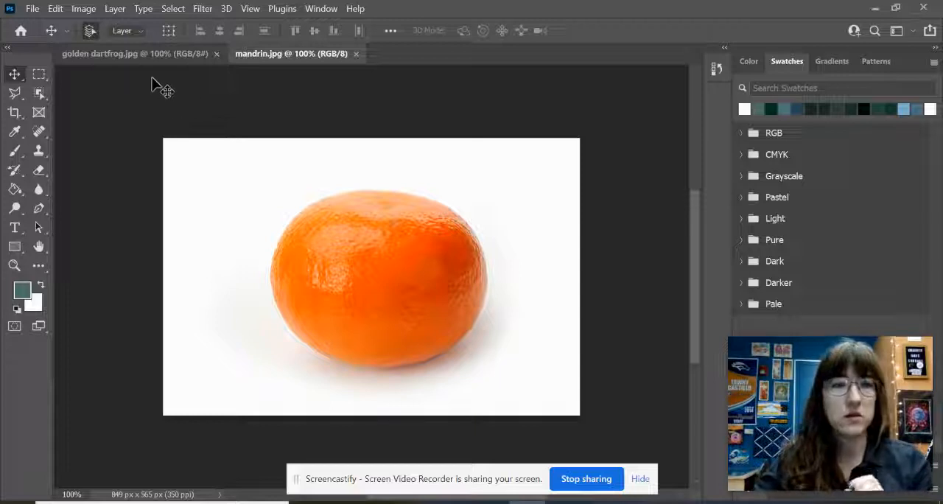
left_click(159, 59)
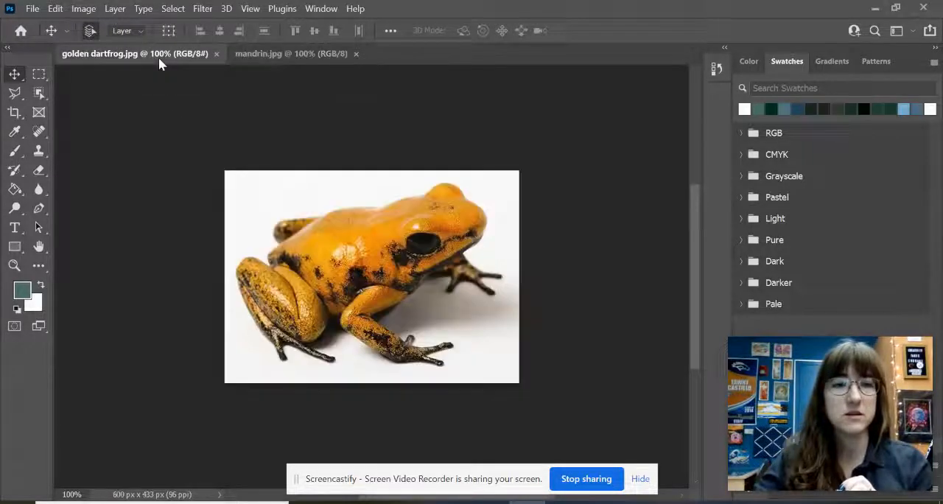
left_click(266, 58)
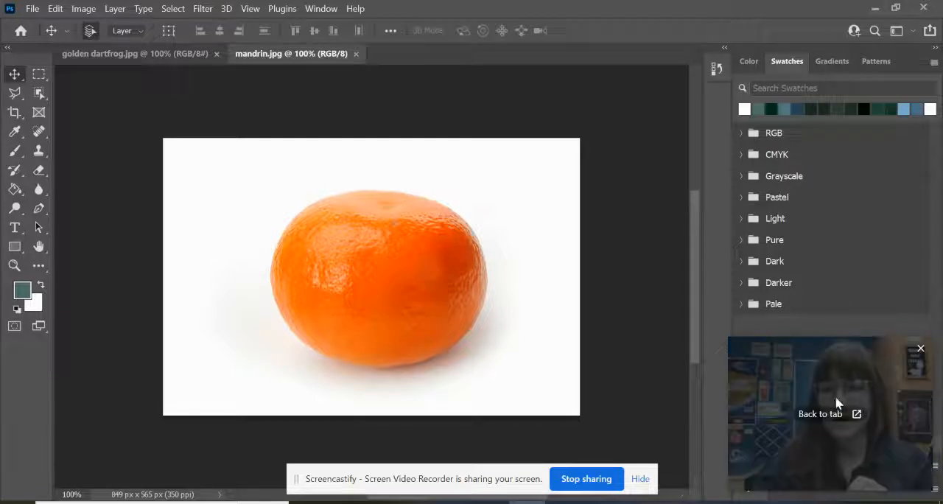
left_click_drag(835, 400, 112, 391)
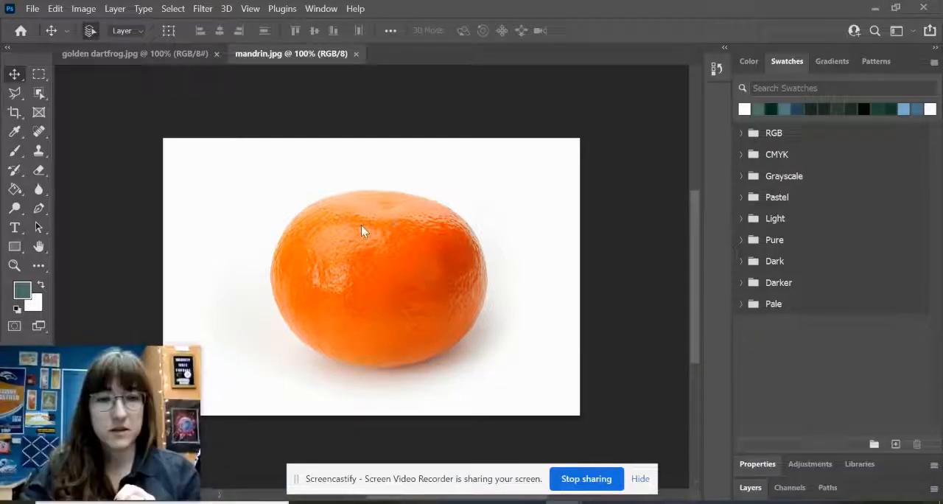
- Unlock the Background layer of golden dartfrog.jpg and move the frog image into mandrin.jpg over the mandarin
left_click(154, 55)
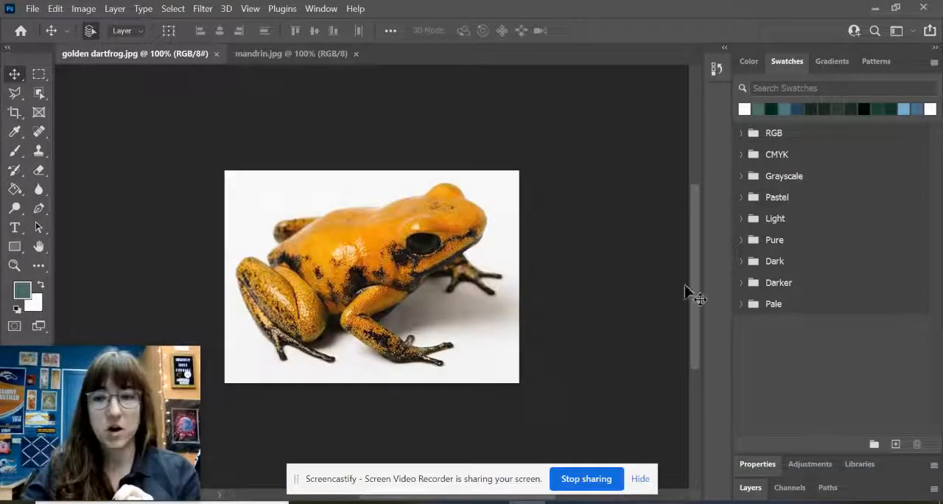
left_click(751, 489)
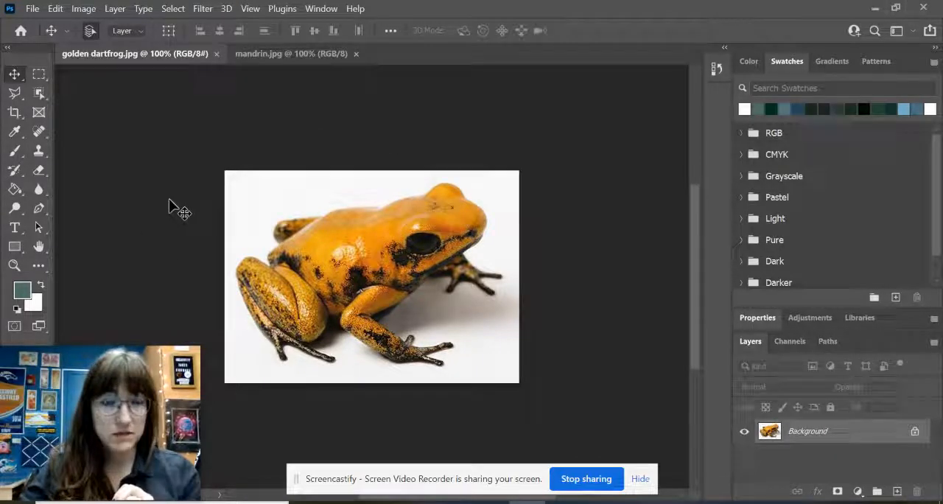
left_click(914, 432)
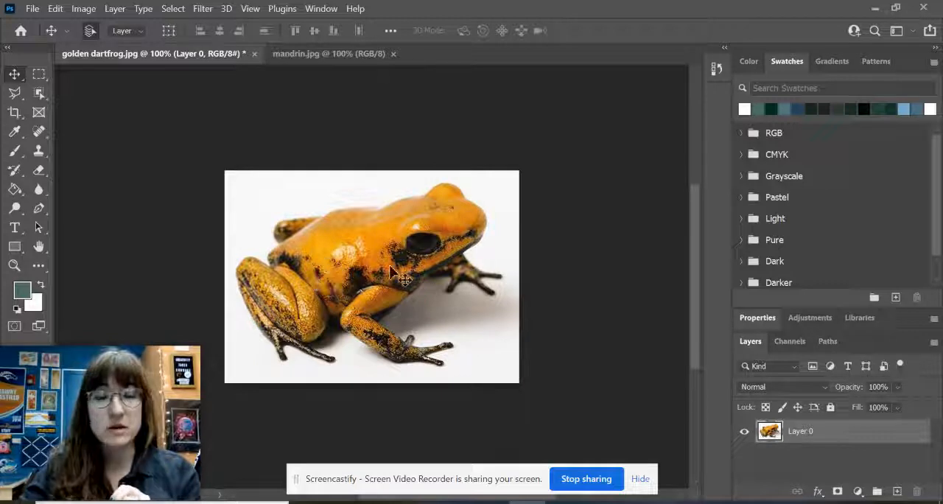
left_click_drag(389, 268, 407, 281)
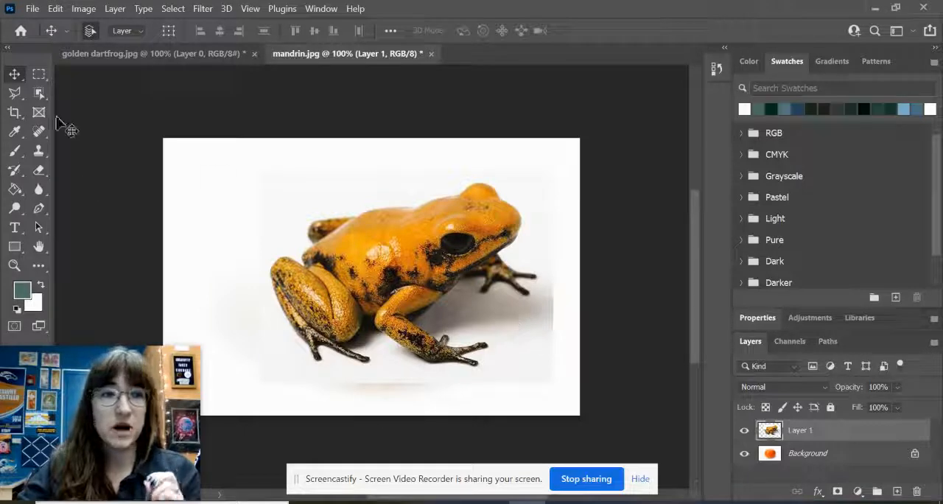
- Select the white background around the frog on Layer 1 with the Magic Wand
left_click(42, 95)
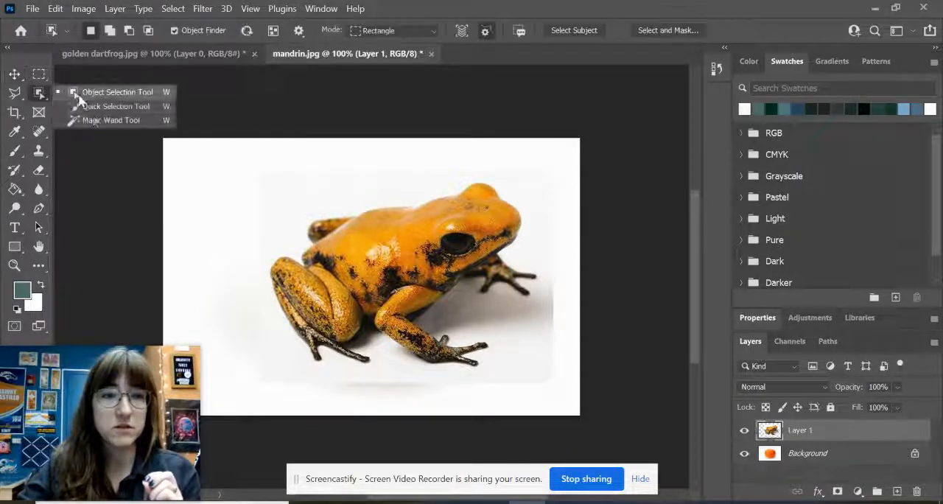
left_click(93, 118)
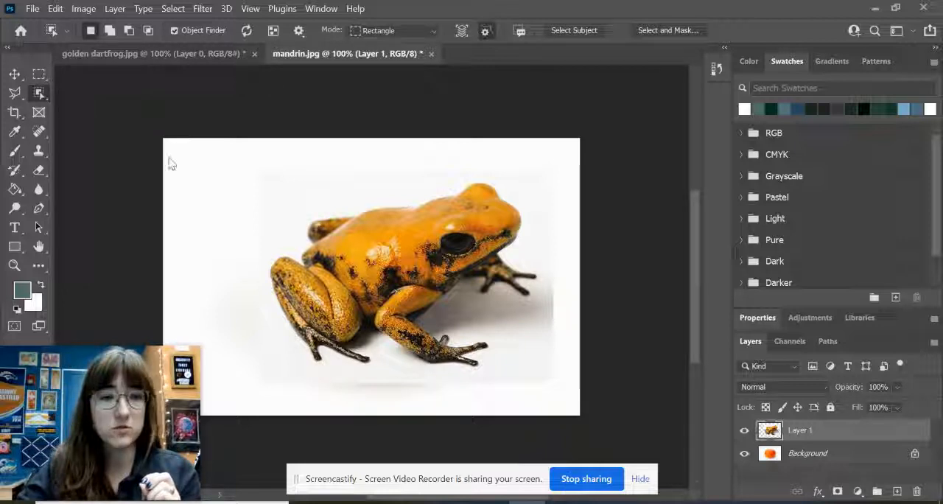
key("shift+w")
key("shift+w")
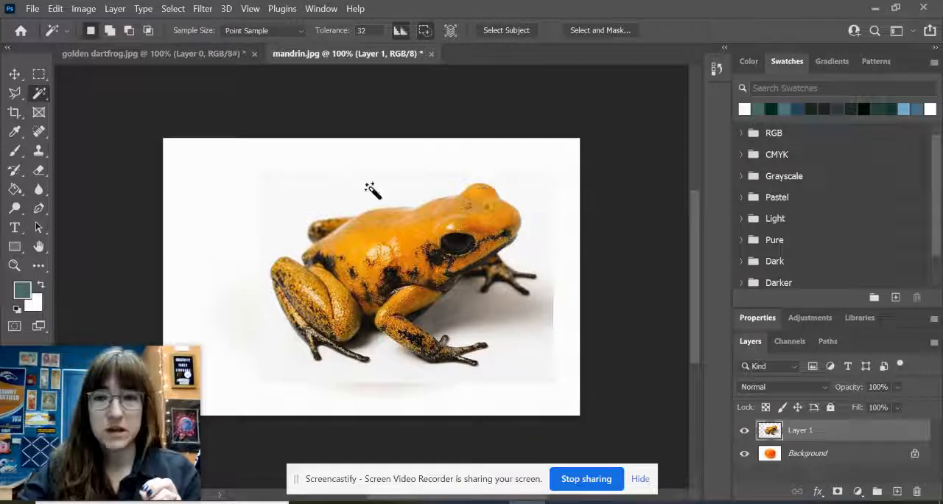
left_click(333, 198)
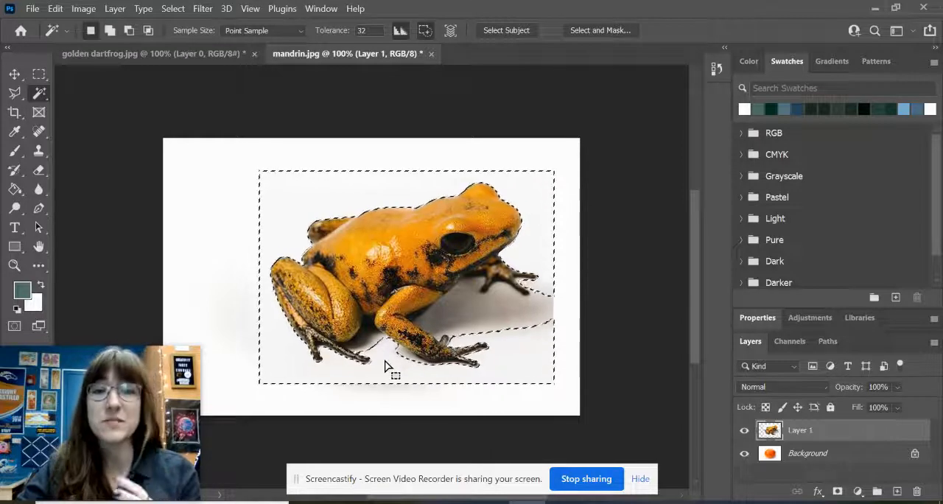
- Extend the selection over the shadow beneath the frog with the Quick Selection tool, keeping it within the frog image's edges
right_click(46, 99)
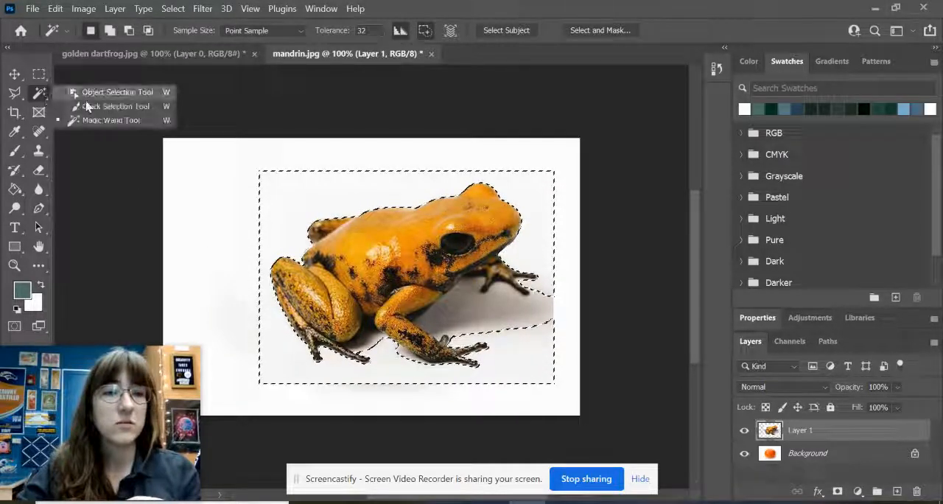
left_click(89, 107)
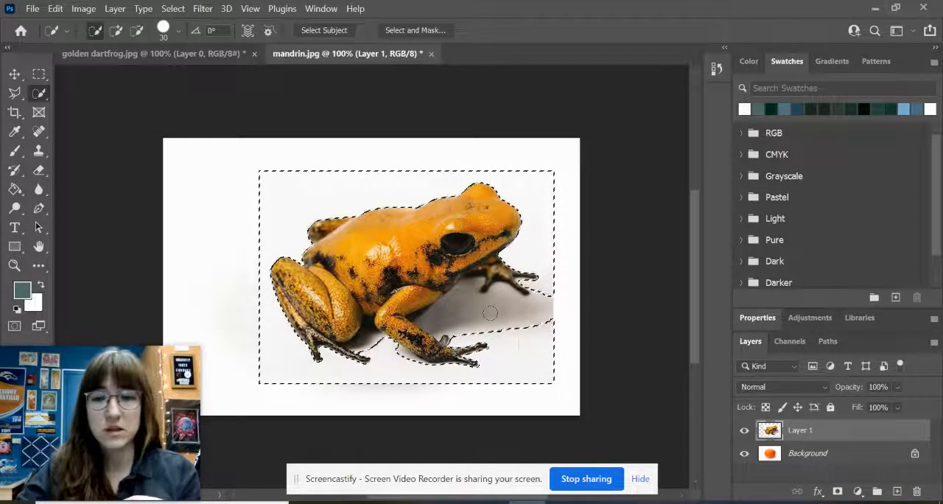
left_click_drag(489, 313, 521, 343)
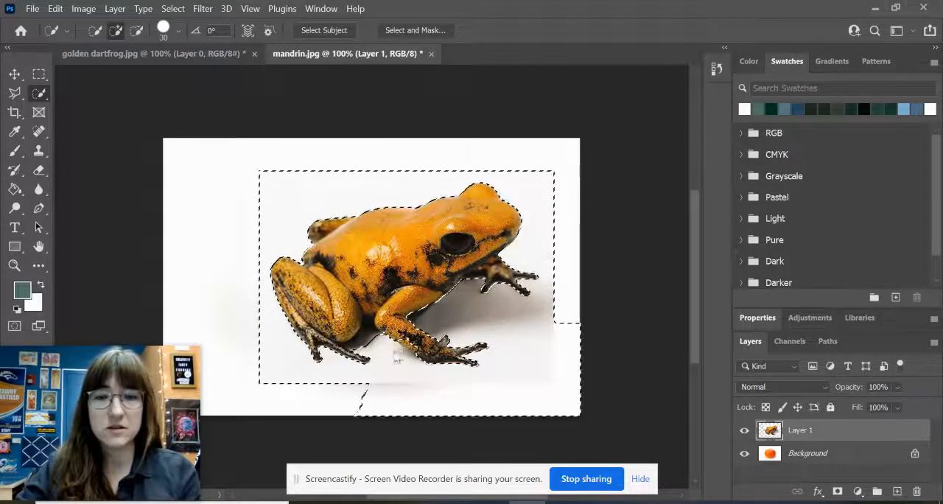
key("ctrl+z")
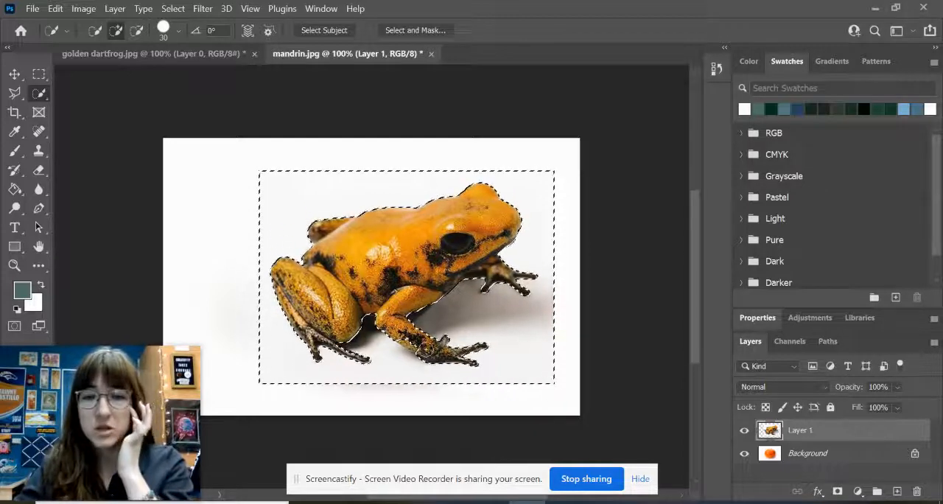
key("alt")
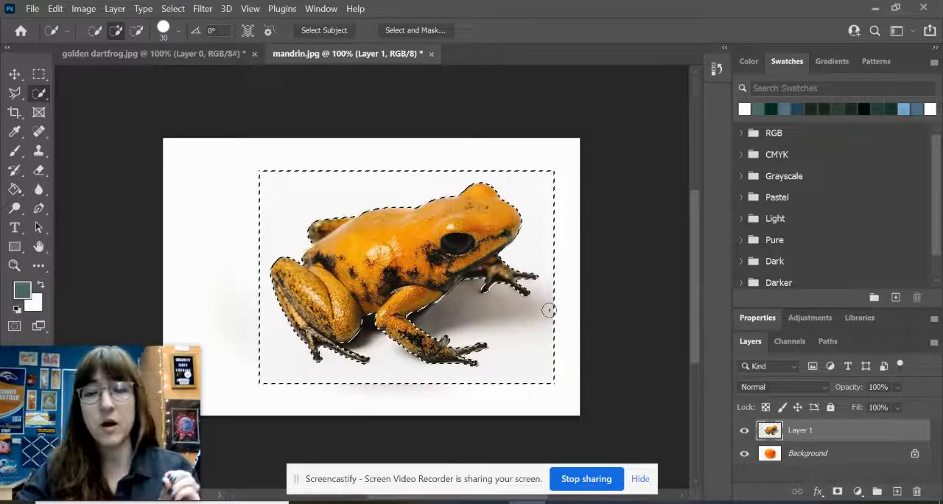
left_click(838, 492, "alt")
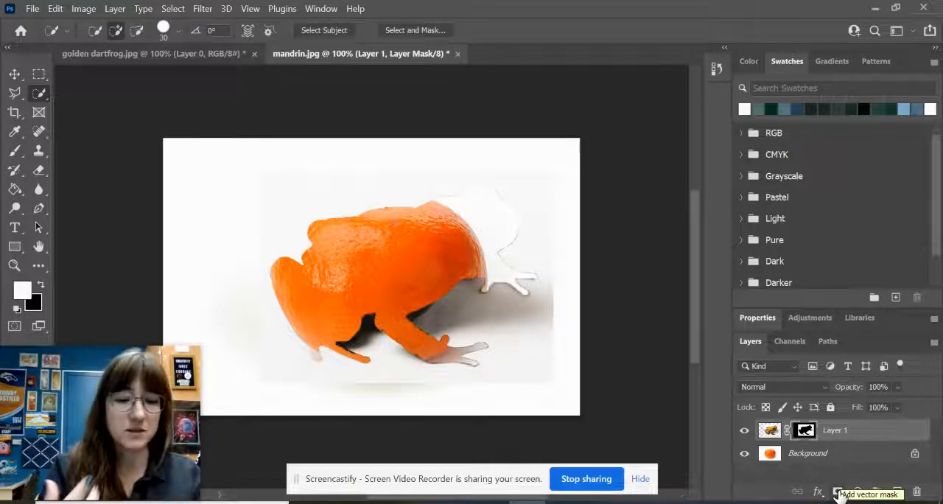
key("ctrl+z")
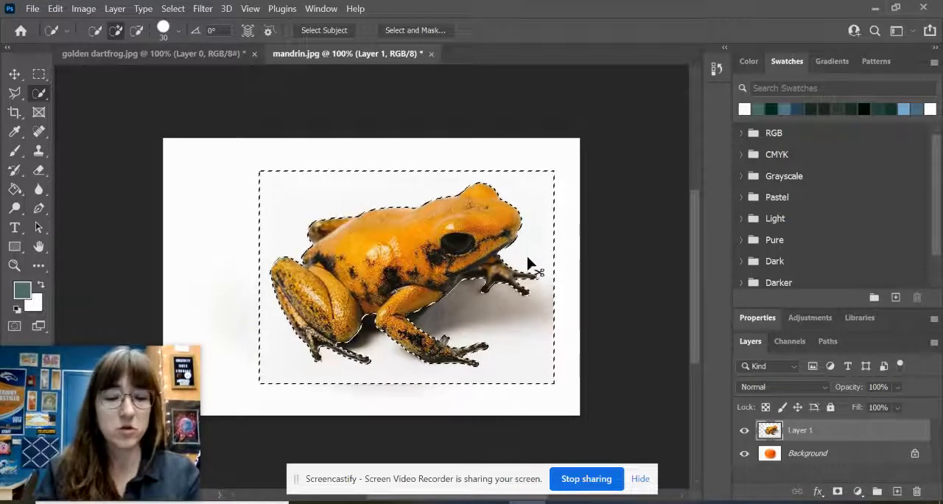
key("ctrl+shift+i")
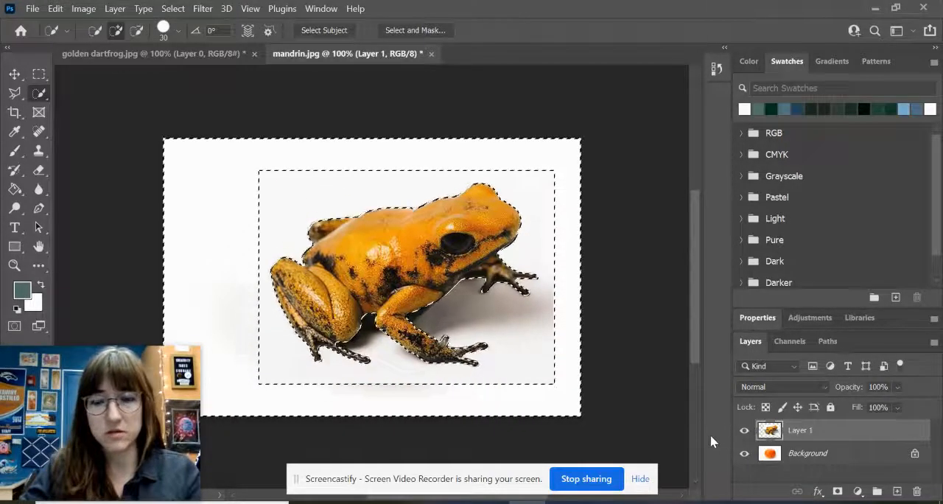
key("ctrl+shift+i")
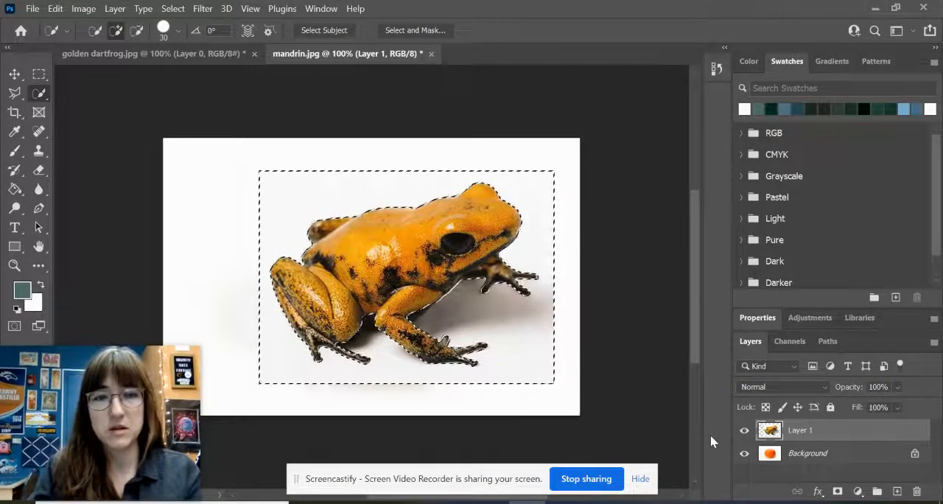
- Invert the selection and add a layer mask to Layer 1 that hides the frog's white background
key("ctrl+shift+i")
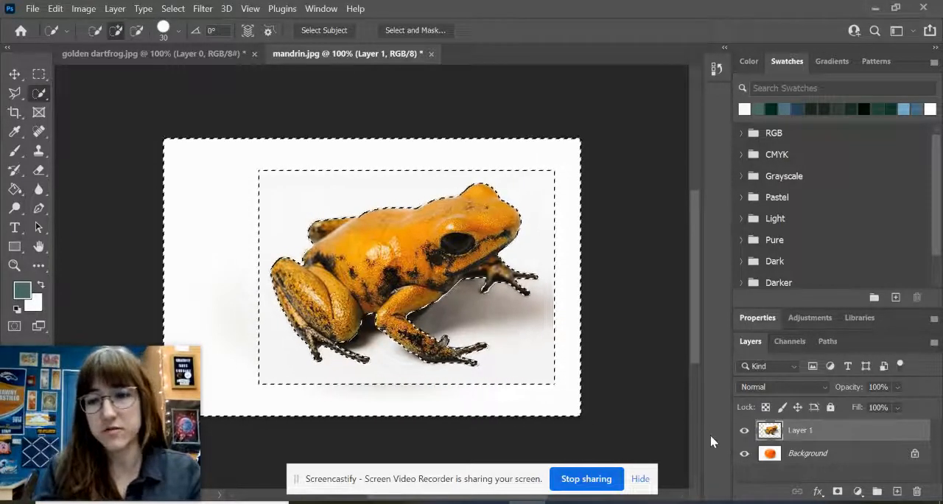
left_click(836, 492)
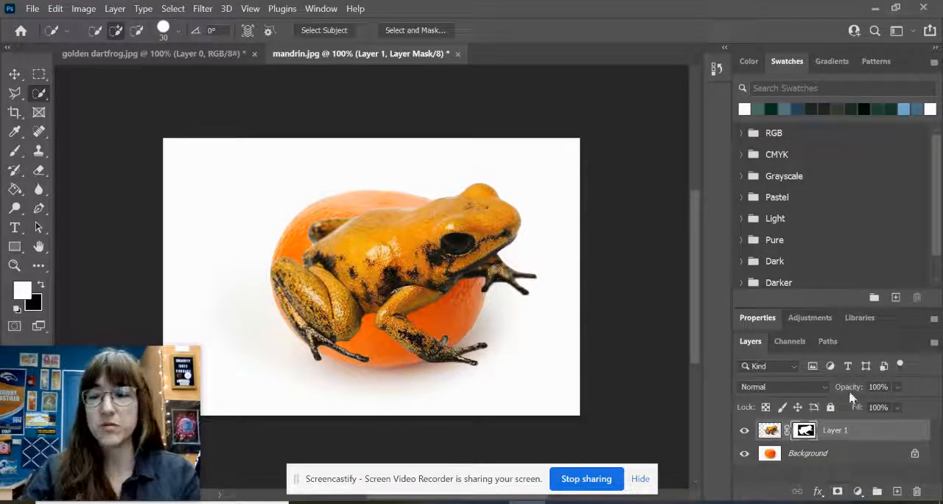
- Lower Layer 1's opacity to 71%, then scale the frog to about 111% and rotate it about 9° clockwise over the mandarin
left_click(896, 386)
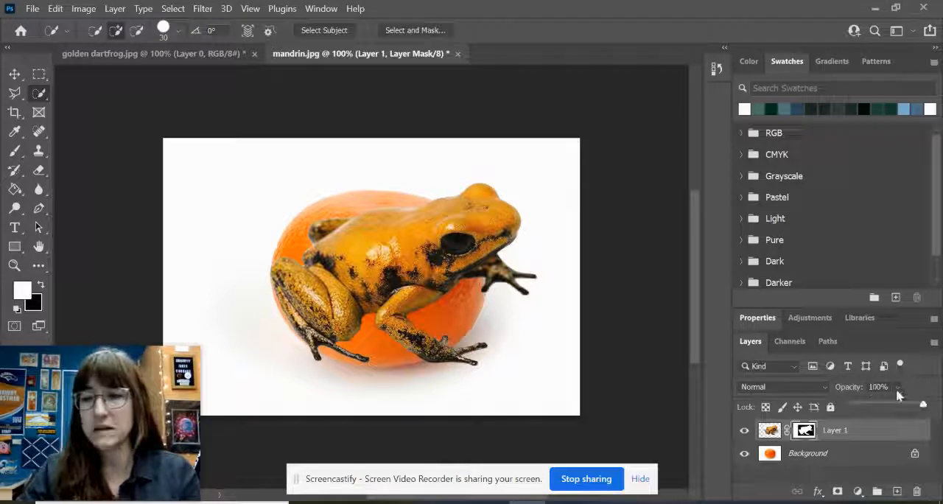
left_click(904, 407)
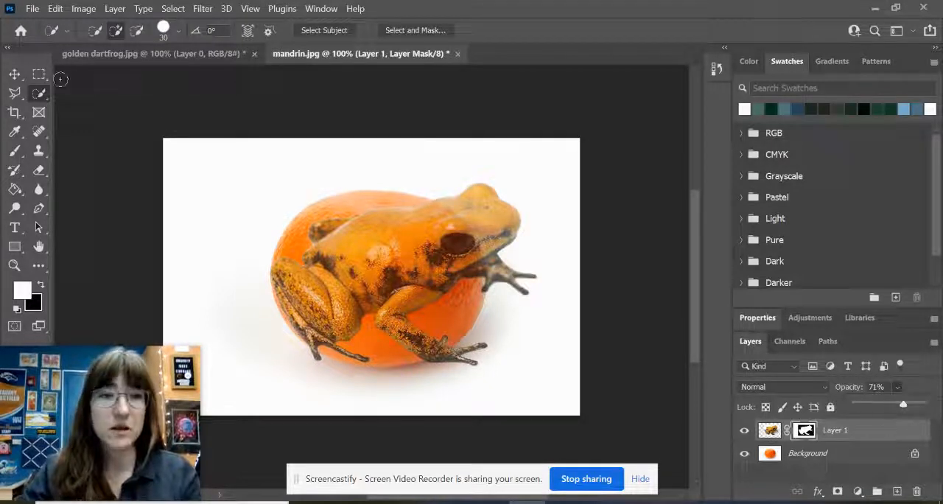
left_click(14, 75)
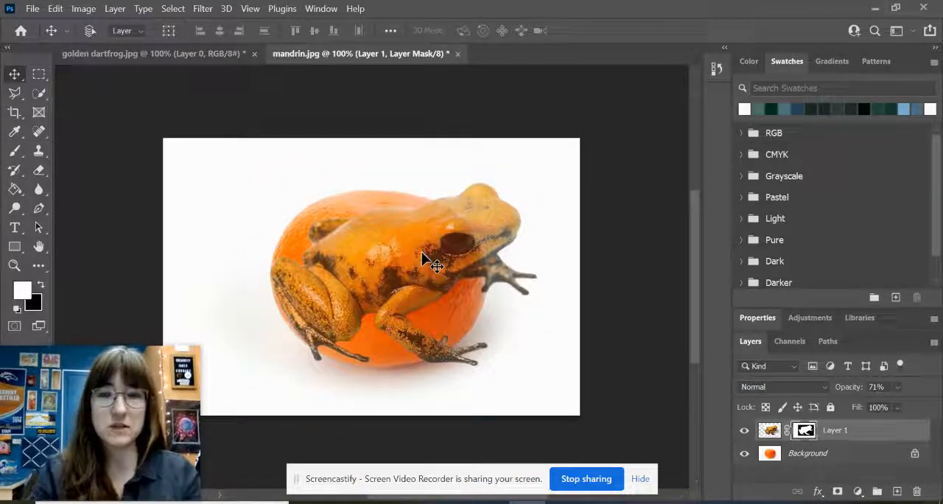
key("ctrl+t")
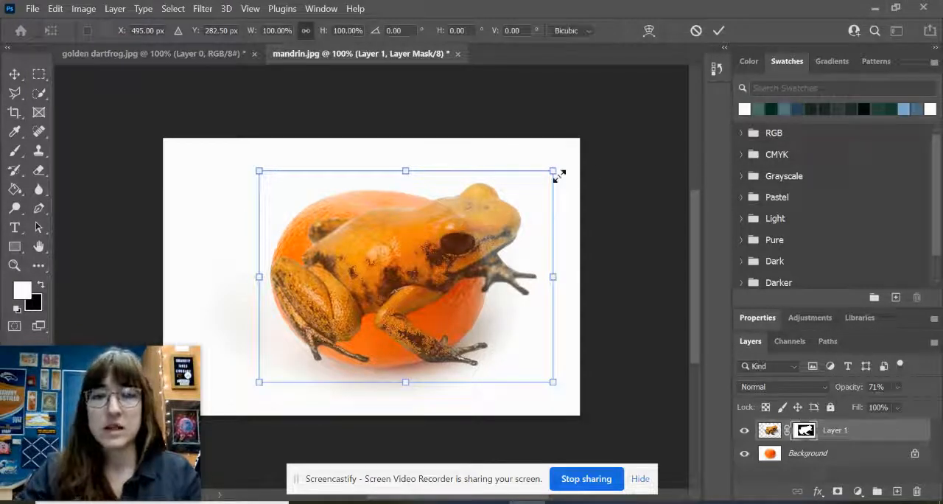
left_click_drag(553, 170, 606, 169)
mouse_move(540, 216)
left_mouse_down()
mouse_move(519, 234)
mouse_move(529, 221)
left_mouse_up()
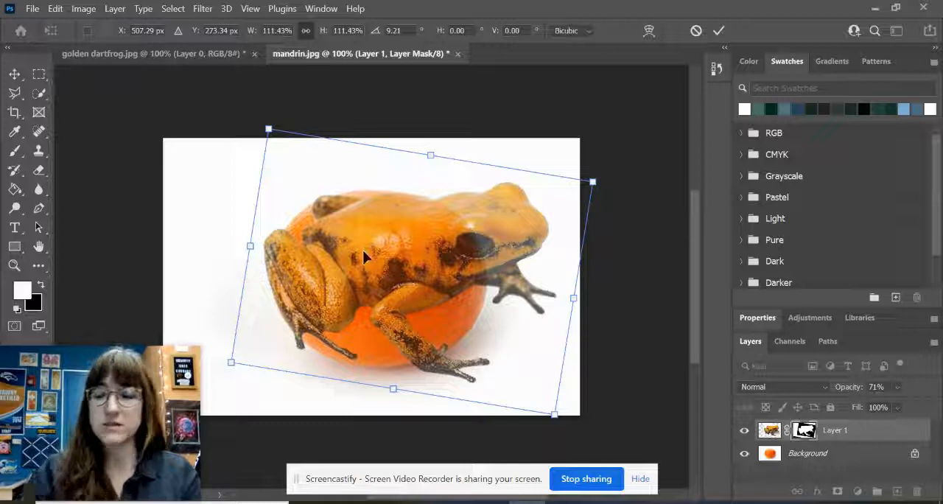
key("Return")
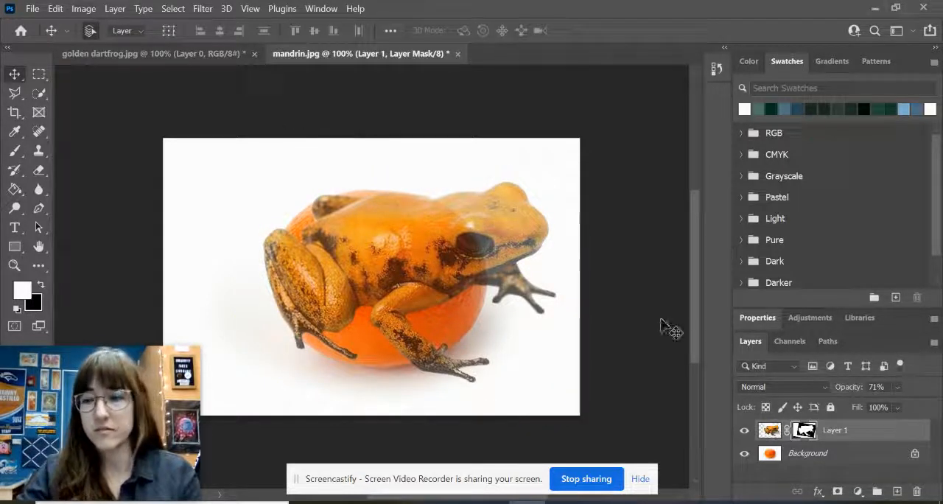
- Set the frog layer's opacity to 100%
left_click(897, 388)
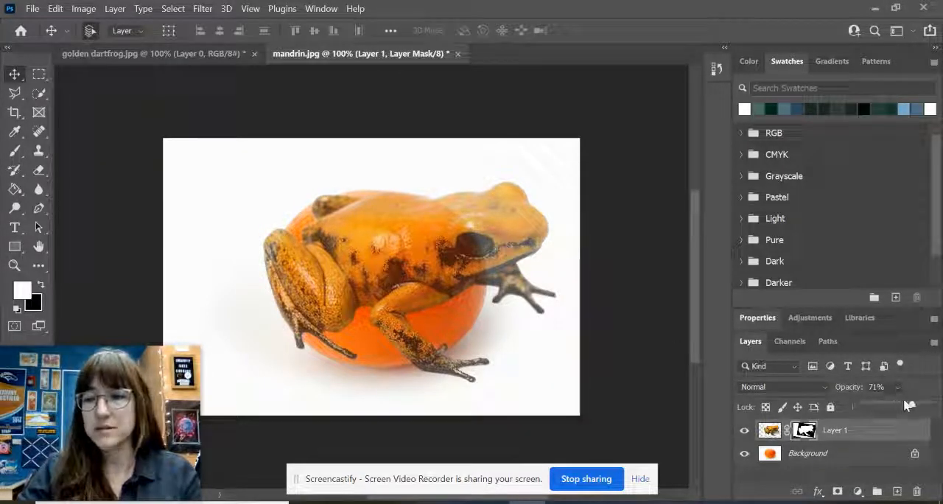
left_click_drag(911, 404, 939, 418)
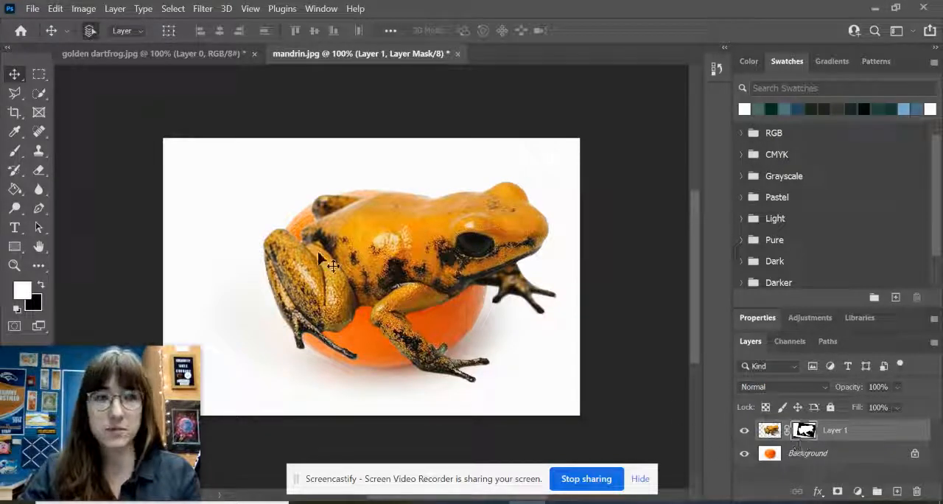
- Take the soft round Brush and set its opacity to 59% and its flow to 76%
left_click(14, 151)
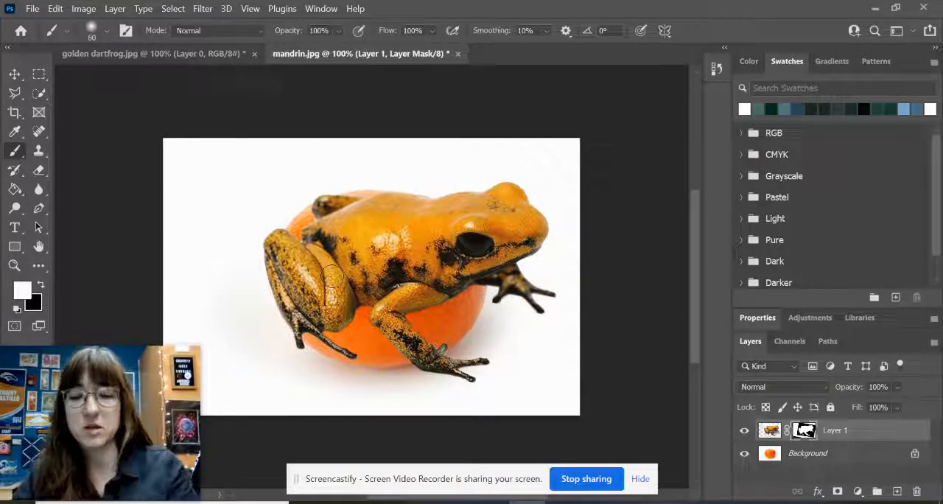
key("bracketleft")
key("bracketleft")
key("bracketleft")
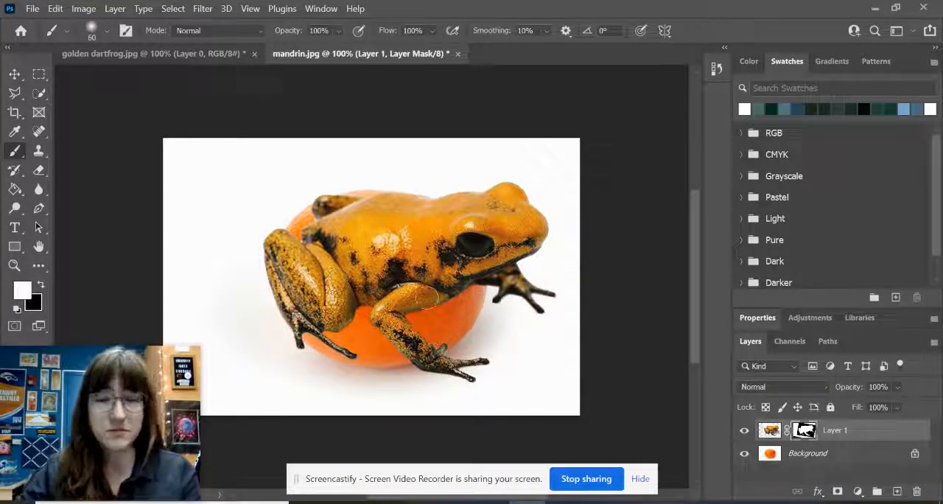
left_click(108, 30)
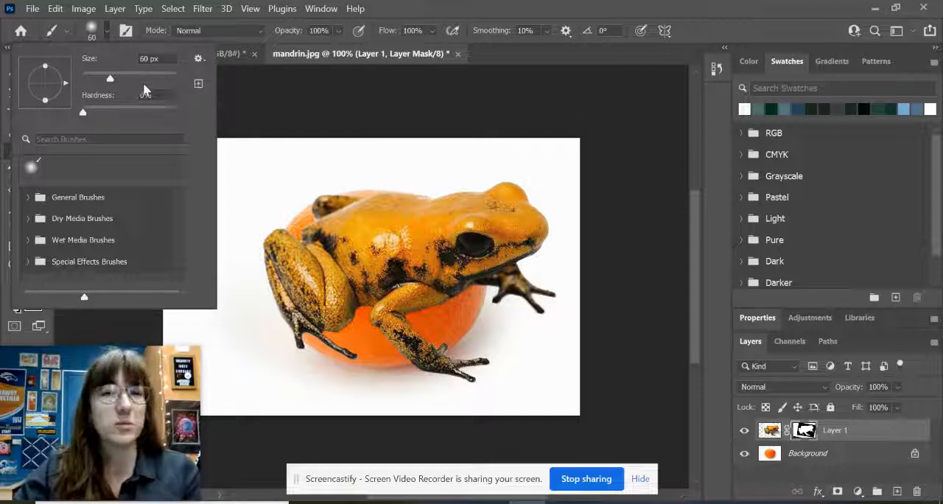
left_click(344, 33)
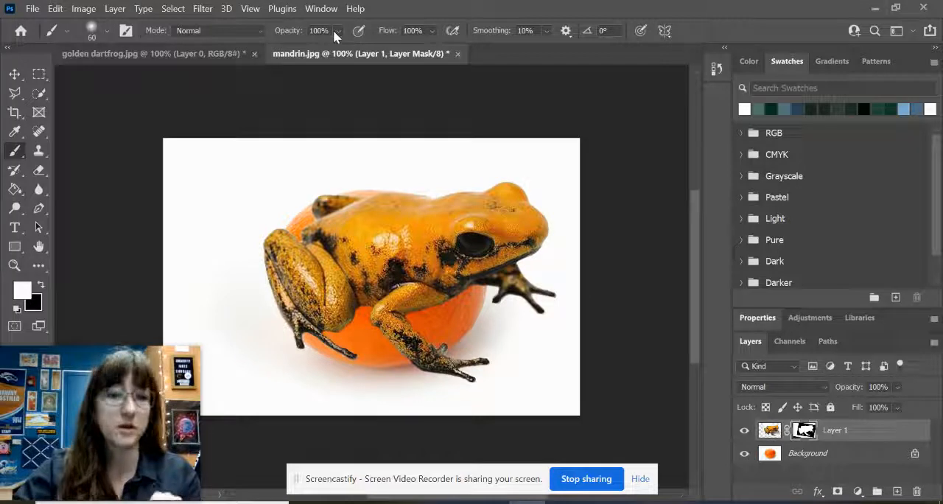
left_click(336, 30)
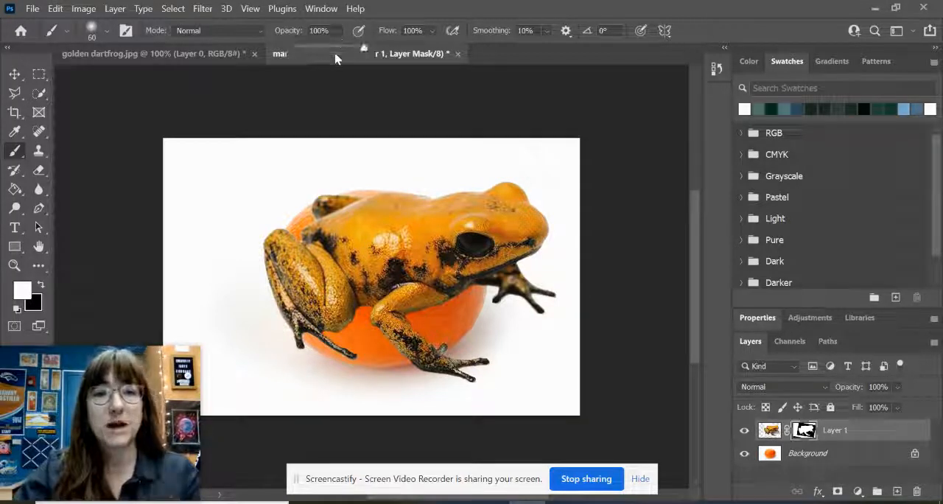
left_click_drag(337, 53, 338, 52)
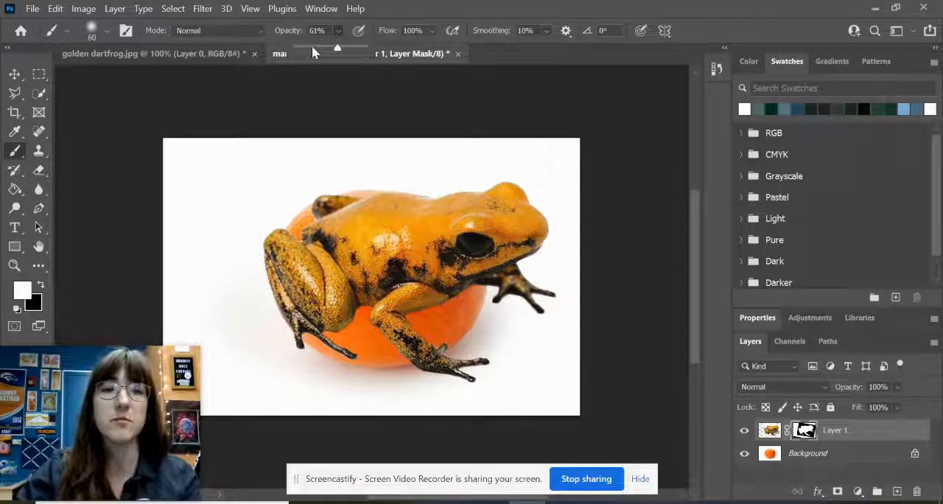
left_click(311, 47)
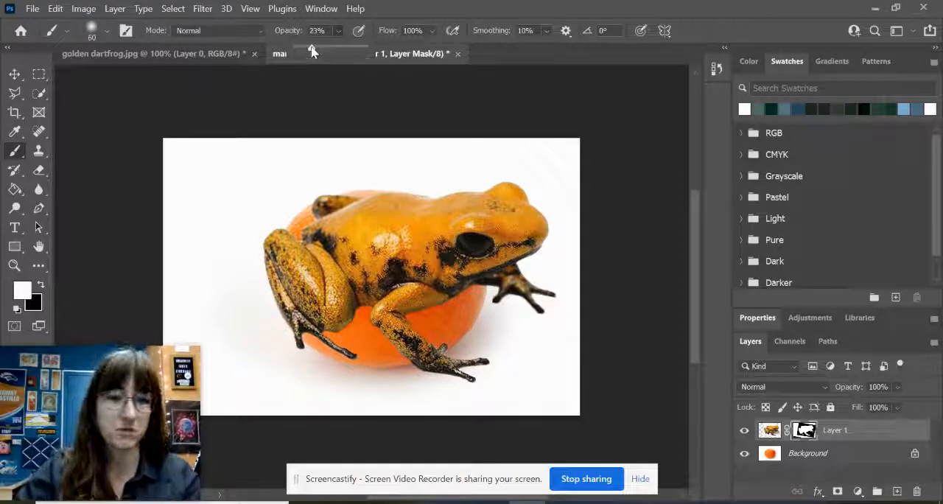
left_click_drag(312, 48, 335, 49)
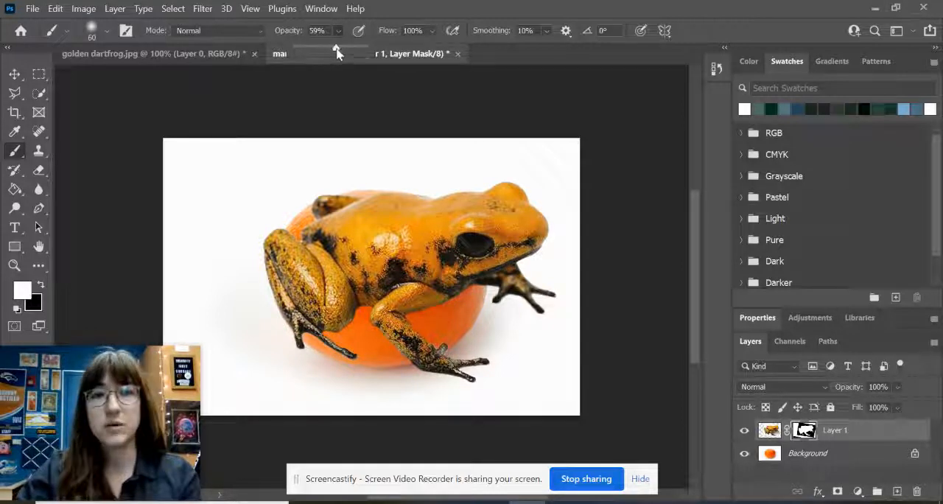
left_click(434, 23)
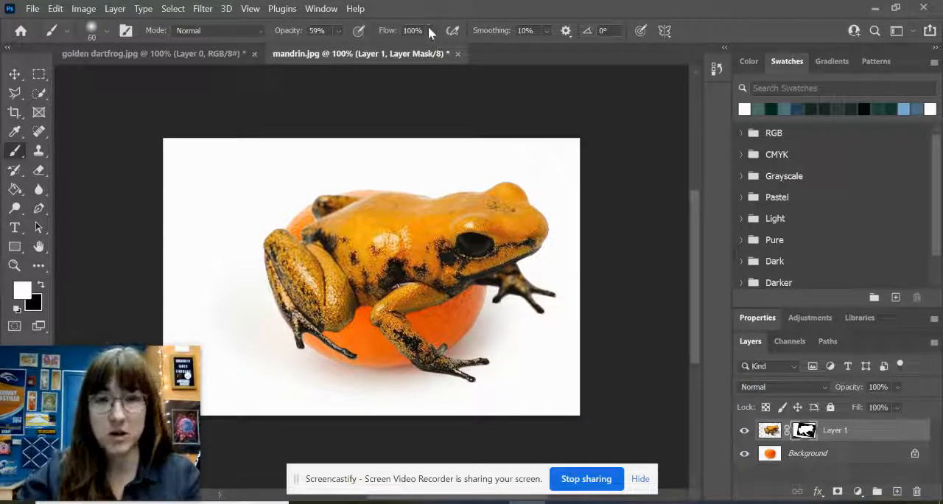
mouse_move(429, 31)
left_mouse_down()
mouse_move(444, 46)
mouse_move(442, 20)
left_mouse_up()
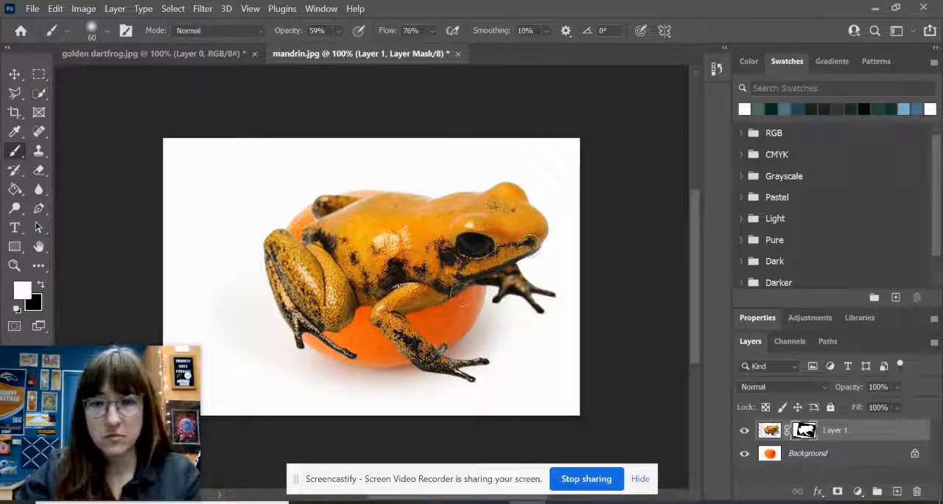
- Enlarge the brush to 90 px and paint black on Layer 1's mask to hide the frog's near front leg
key("bracketright")
key("bracketright")
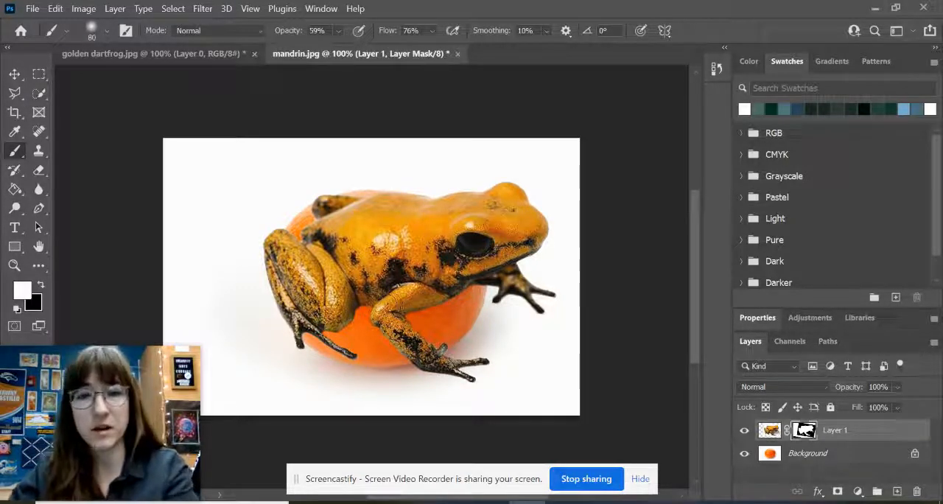
key("bracketright")
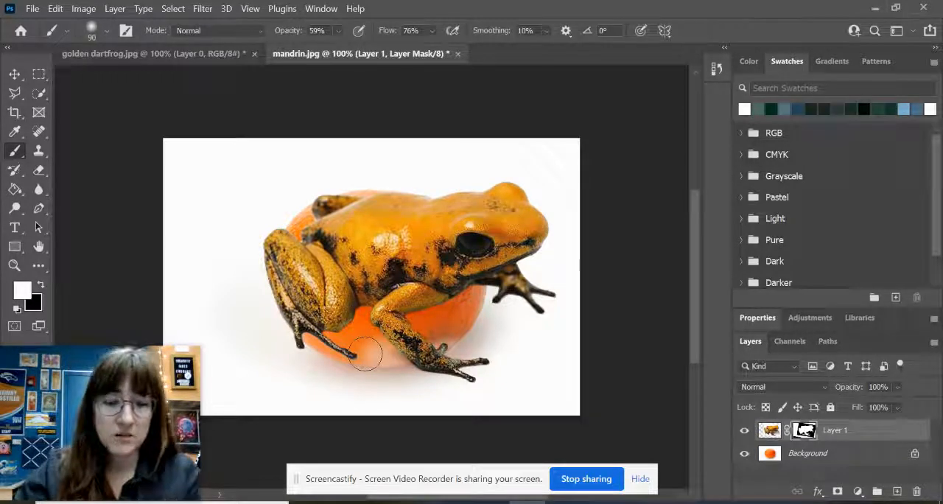
left_click_drag(366, 355, 445, 357)
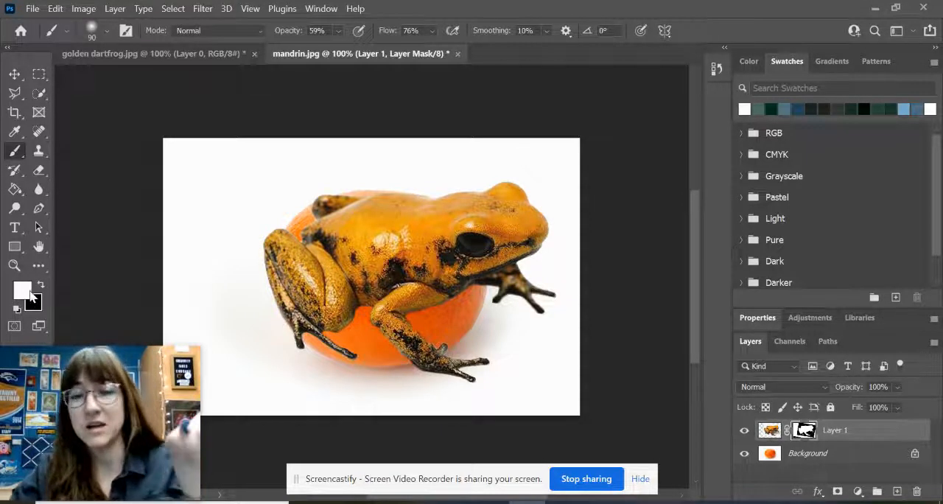
left_click(41, 287)
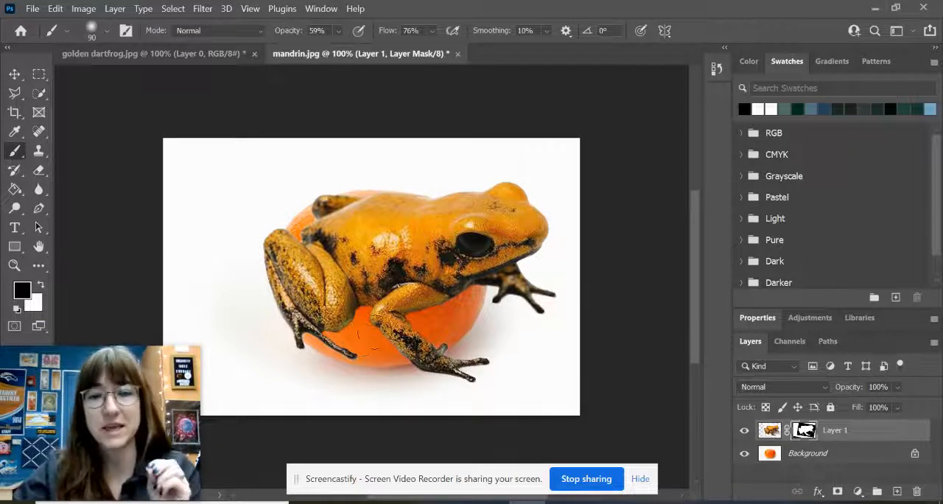
mouse_move(381, 316)
left_mouse_down()
mouse_move(403, 293)
mouse_move(423, 299)
mouse_move(425, 350)
mouse_move(475, 365)
mouse_move(424, 345)
mouse_move(463, 385)
mouse_move(479, 379)
mouse_move(434, 397)
mouse_move(420, 361)
left_mouse_up()
mouse_move(405, 320)
left_mouse_down()
mouse_move(404, 309)
mouse_move(425, 301)
mouse_move(401, 316)
mouse_move(419, 360)
mouse_move(450, 311)
mouse_move(432, 292)
mouse_move(417, 320)
mouse_move(394, 327)
left_mouse_up()
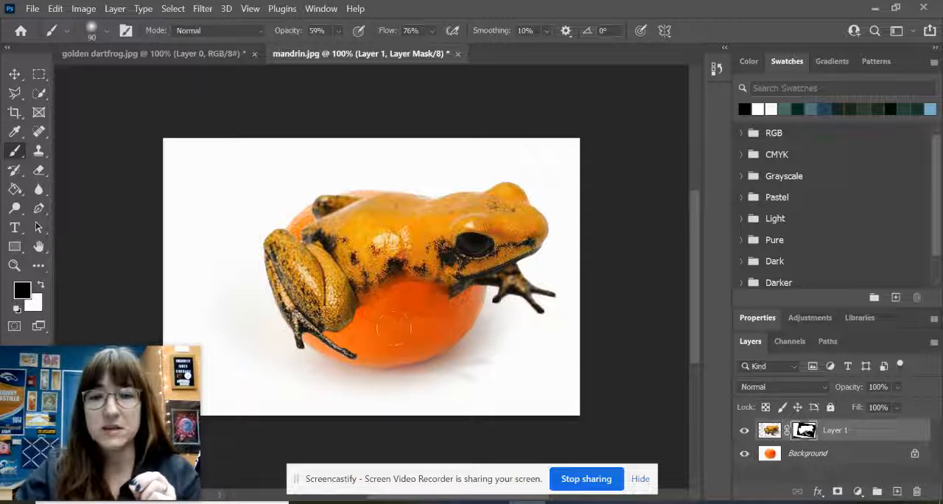
mouse_move(446, 312)
left_mouse_down()
mouse_move(443, 303)
mouse_move(427, 315)
left_mouse_up()
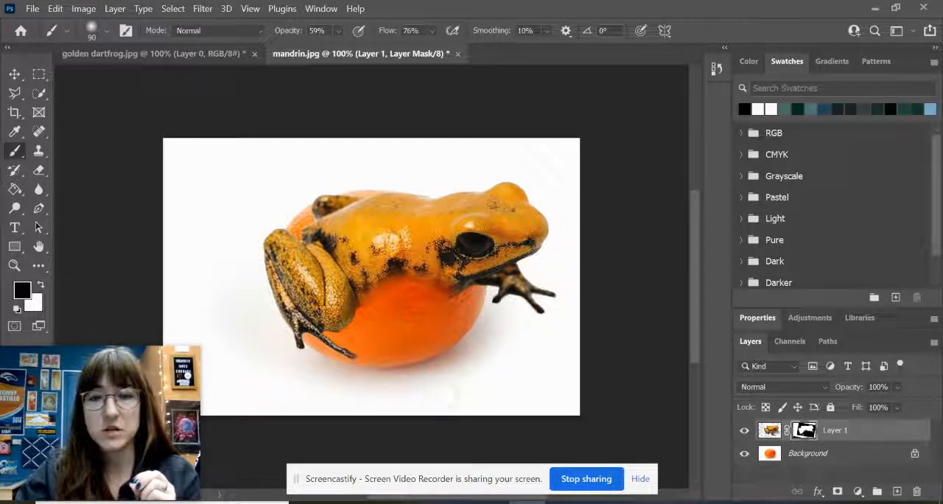
- Paint black on the mask over both hind legs and the frog's rear, fading them into the mandarin
mouse_move(359, 323)
left_mouse_down()
mouse_move(325, 340)
mouse_move(274, 251)
mouse_move(271, 221)
mouse_move(300, 343)
mouse_move(326, 340)
mouse_move(268, 253)
mouse_move(313, 317)
mouse_move(284, 241)
mouse_move(354, 309)
mouse_move(310, 254)
mouse_move(267, 236)
mouse_move(331, 298)
mouse_move(293, 324)
mouse_move(324, 340)
left_mouse_up()
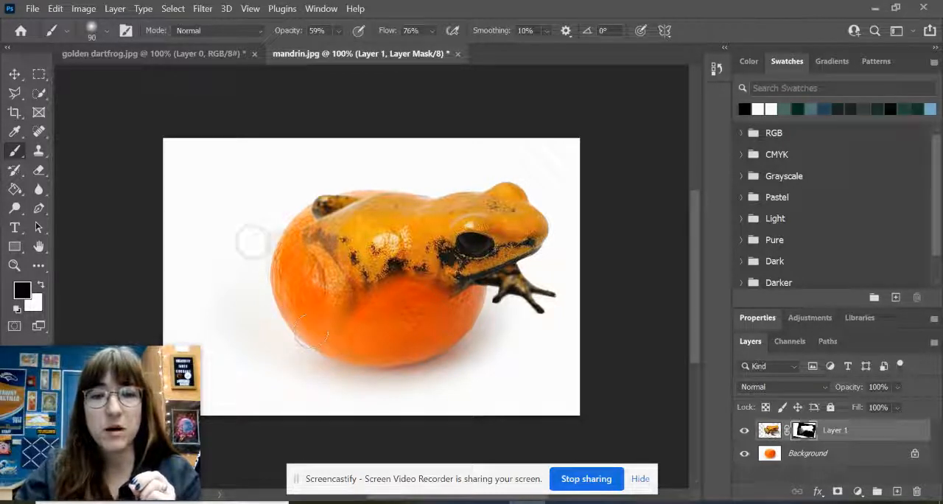
mouse_move(270, 218)
left_mouse_down()
mouse_move(270, 242)
mouse_move(277, 225)
left_mouse_up()
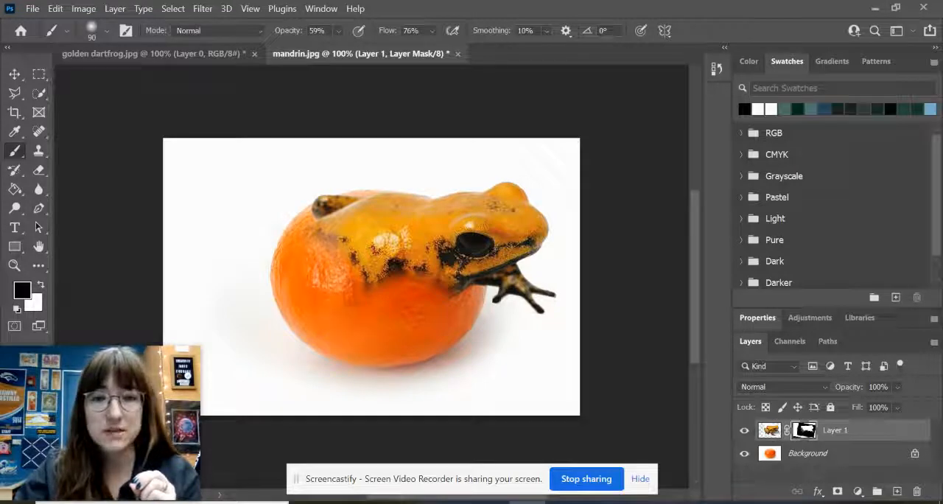
mouse_move(339, 192)
left_mouse_down()
mouse_move(325, 189)
mouse_move(307, 205)
mouse_move(332, 189)
mouse_move(360, 190)
left_mouse_up()
mouse_move(310, 200)
left_mouse_down()
mouse_move(353, 184)
mouse_move(319, 204)
left_mouse_up()
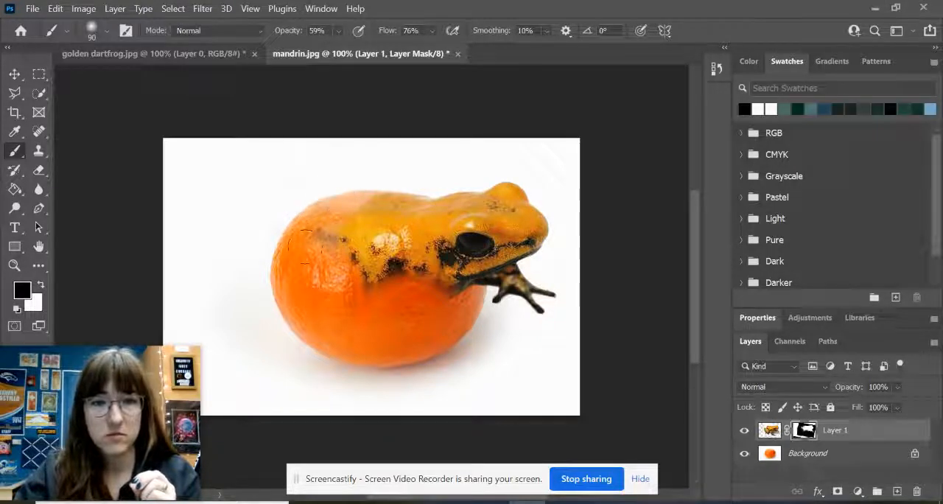
left_click_drag(320, 252, 307, 220)
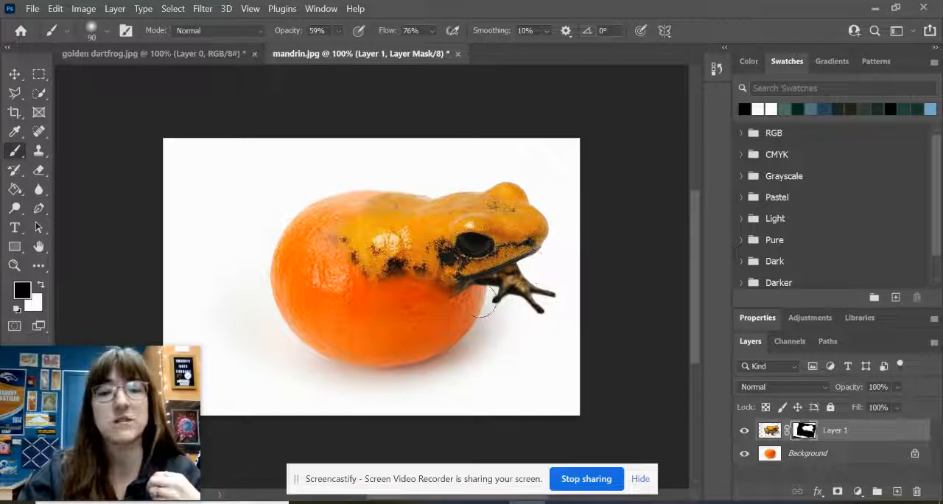
- Outline the frog's far front foot with a Polygonal Lasso selection that follows the lower edge of the jaw
left_click(14, 93)
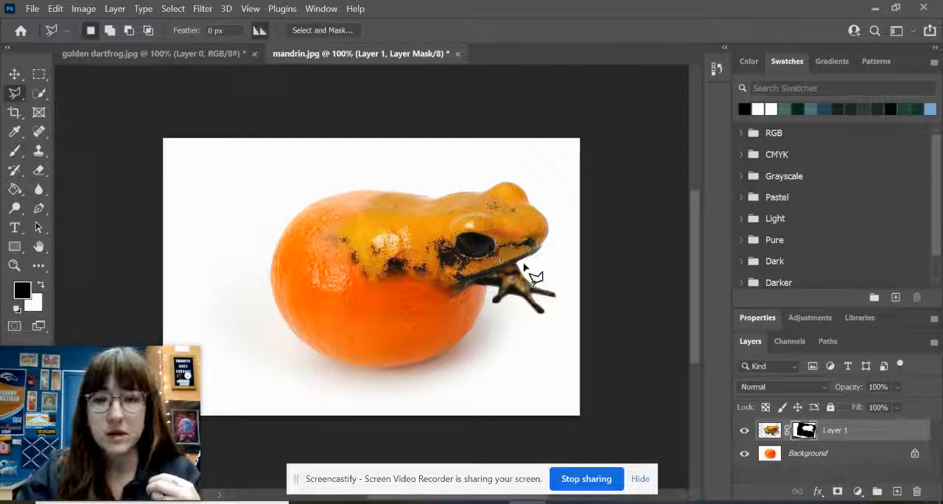
scroll(523, 266, "up", 5)
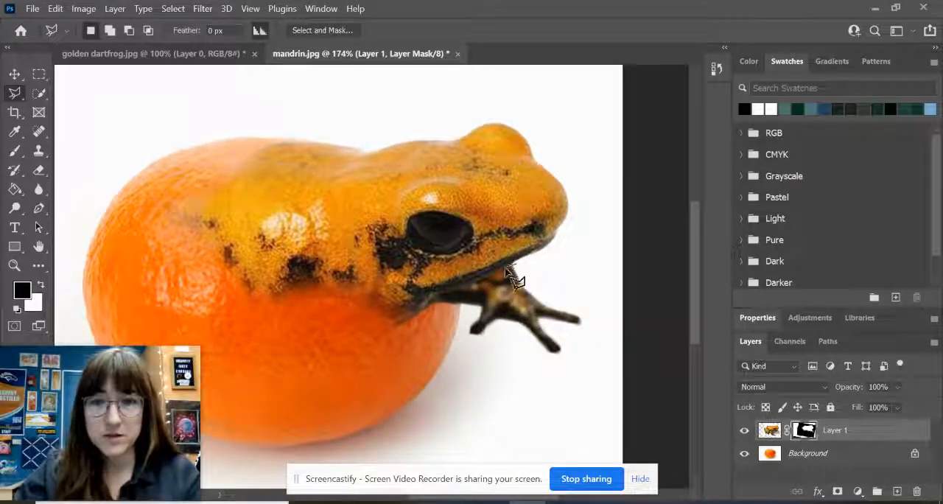
mouse_move(516, 264)
left_mouse_down()
mouse_move(437, 300)
mouse_move(434, 315)
mouse_move(462, 352)
mouse_move(562, 366)
mouse_move(588, 315)
mouse_move(575, 286)
mouse_move(525, 269)
mouse_move(457, 289)
mouse_move(428, 315)
mouse_move(475, 366)
mouse_move(551, 376)
mouse_move(594, 357)
mouse_move(596, 307)
mouse_move(524, 268)
left_mouse_up()
left_click(521, 273)
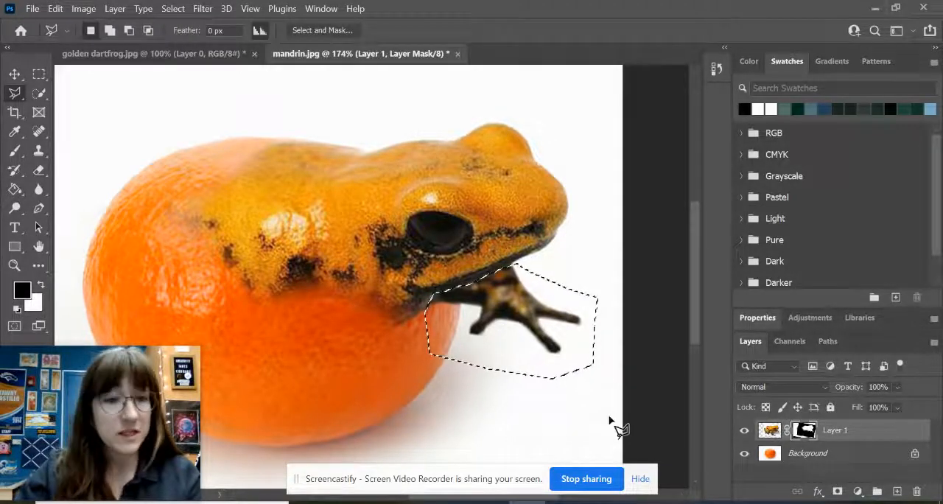
- Raise the brush opacity to 87%, paint the selected front foot out of the mask in black, and deselect
left_click(14, 150)
left_click(338, 31)
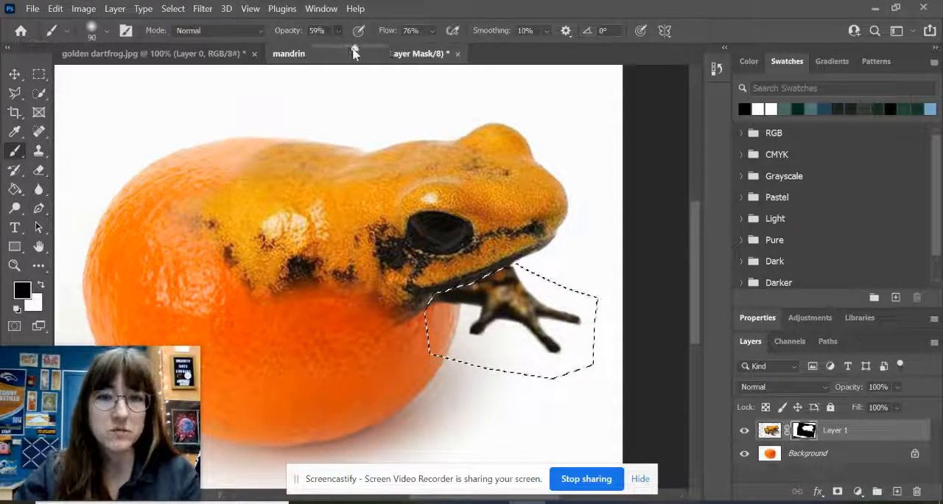
left_click_drag(354, 52, 377, 57)
left_click_drag(520, 274, 479, 314)
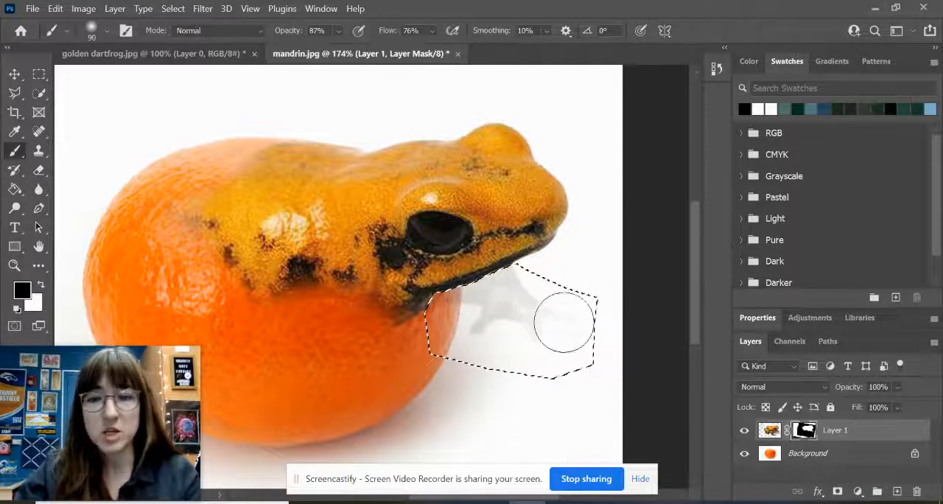
left_click_drag(499, 296, 447, 304)
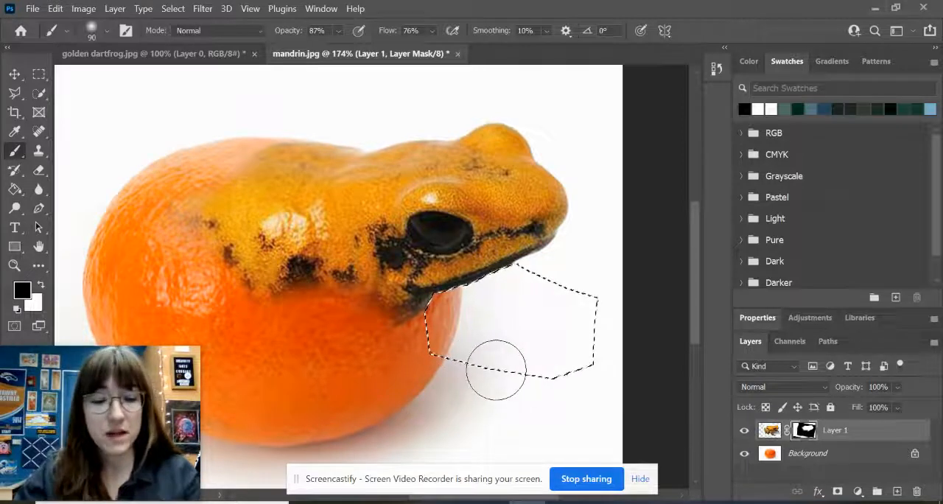
key("ctrl+d")
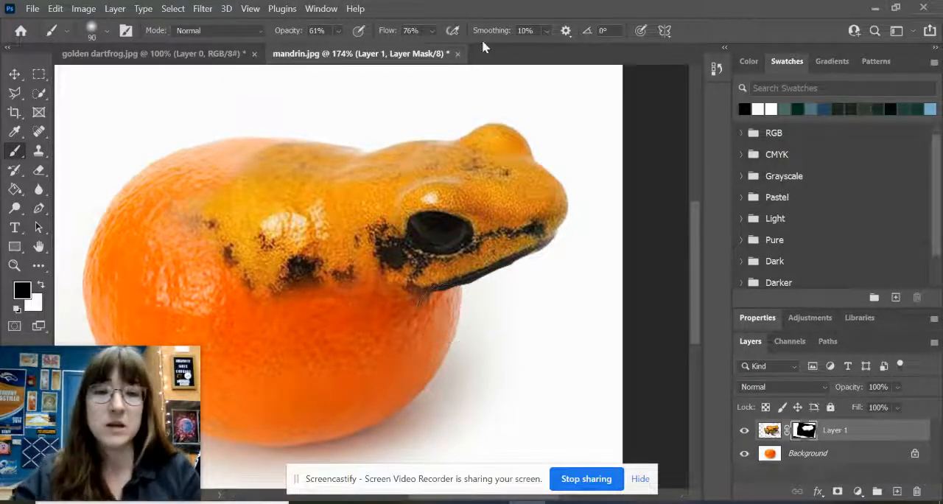
- Lower the brush to 43% opacity and 48% flow, then paint black over the frog's belly and back to blend them into the peel
left_click(340, 31)
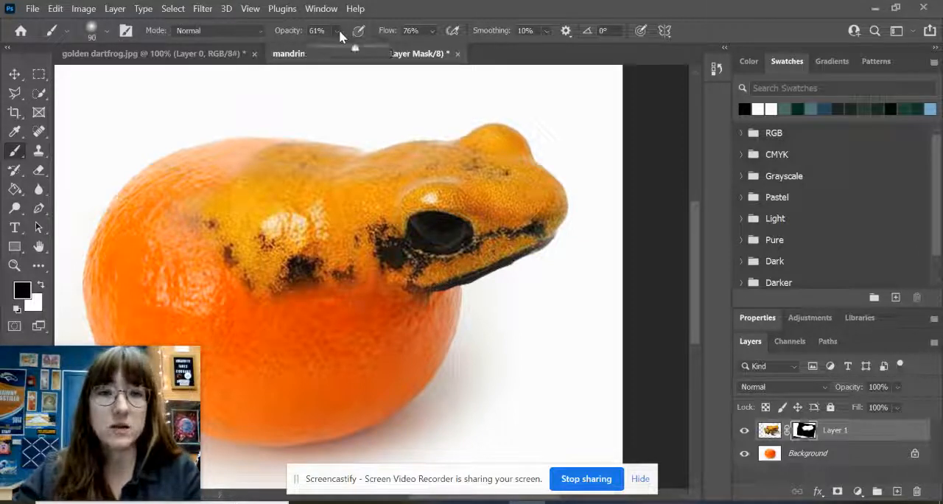
left_click(343, 49)
left_click(432, 31)
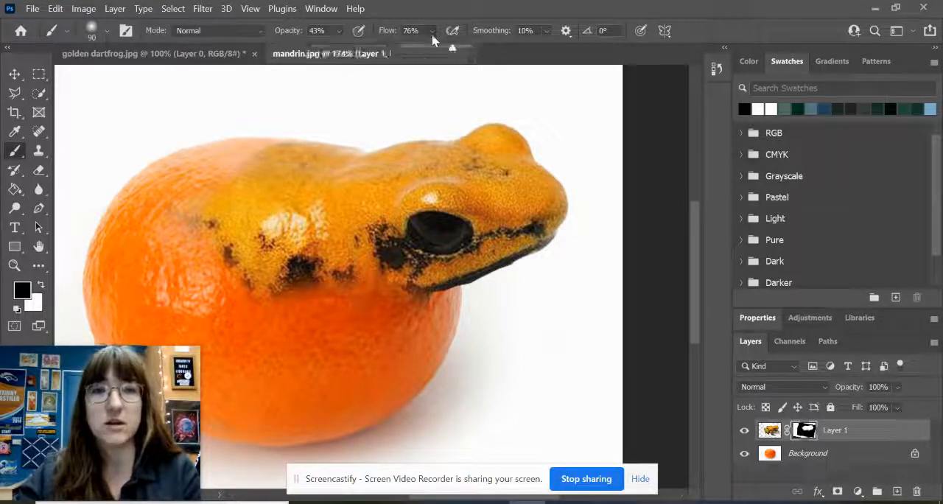
left_click(433, 49)
left_click(442, 14)
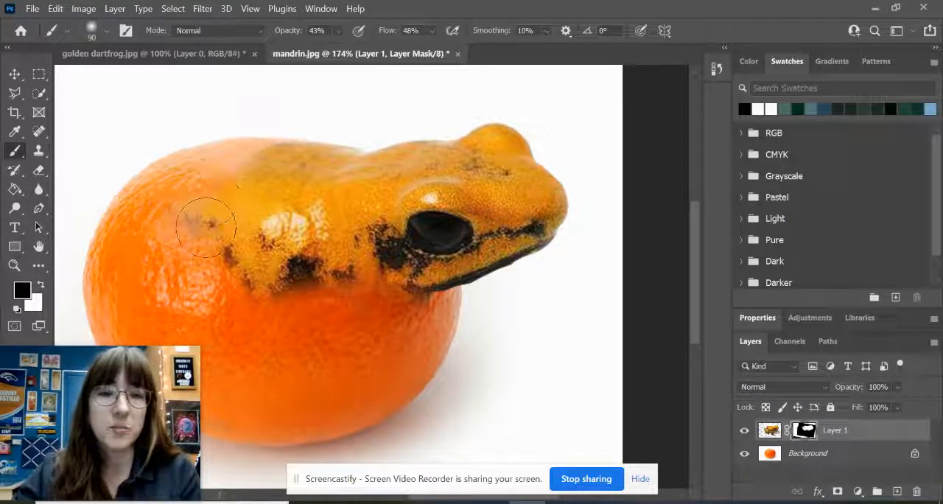
mouse_move(264, 259)
left_mouse_down()
mouse_move(287, 266)
mouse_move(254, 273)
mouse_move(274, 312)
mouse_move(328, 270)
mouse_move(369, 266)
mouse_move(402, 327)
left_mouse_up()
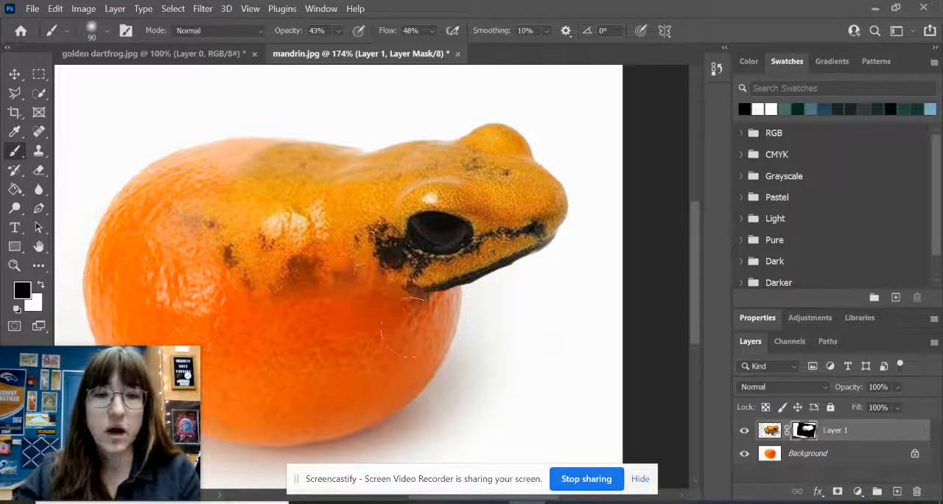
mouse_move(331, 166)
left_mouse_down()
mouse_move(330, 192)
mouse_move(157, 210)
mouse_move(286, 167)
mouse_move(301, 158)
mouse_move(204, 188)
mouse_move(293, 147)
mouse_move(242, 176)
mouse_move(310, 153)
mouse_move(113, 255)
mouse_move(240, 222)
mouse_move(136, 210)
mouse_move(96, 261)
mouse_move(213, 211)
mouse_move(166, 260)
mouse_move(212, 232)
mouse_move(193, 287)
mouse_move(248, 255)
mouse_move(290, 323)
mouse_move(313, 291)
mouse_move(327, 202)
mouse_move(280, 234)
mouse_move(287, 237)
mouse_move(279, 184)
mouse_move(322, 180)
mouse_move(264, 197)
mouse_move(346, 175)
mouse_move(346, 162)
mouse_move(246, 225)
mouse_move(243, 189)
mouse_move(143, 254)
left_mouse_up()
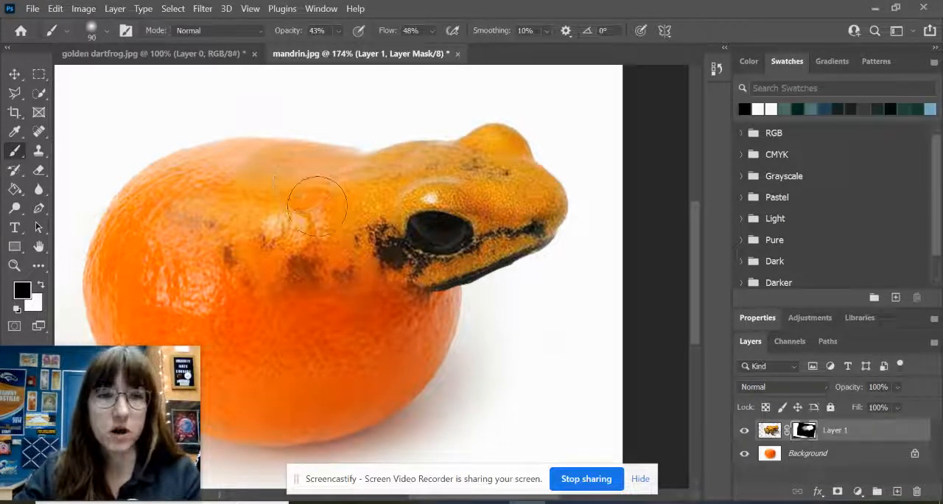
- Paint white on the mask to bring back some of the body's dark spots, then soften the belly edge with black
left_click(41, 286)
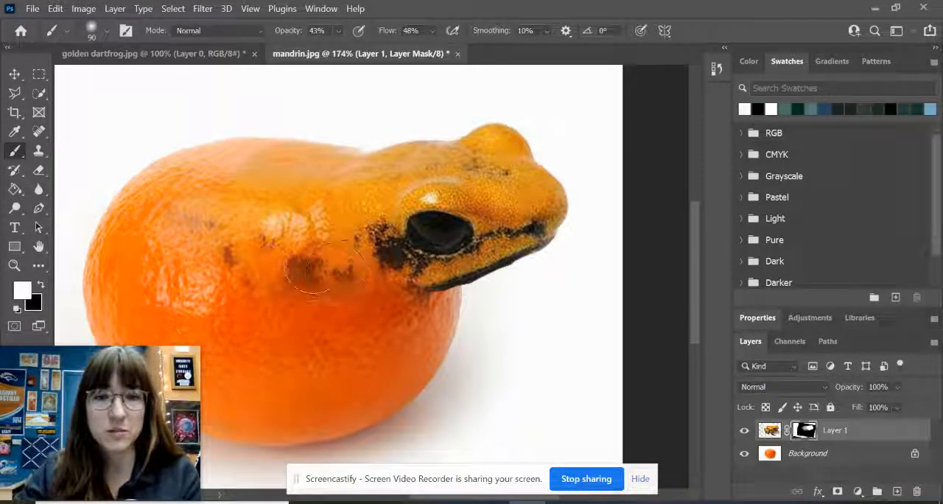
mouse_move(233, 231)
left_mouse_down()
mouse_move(239, 225)
mouse_move(226, 231)
left_mouse_up()
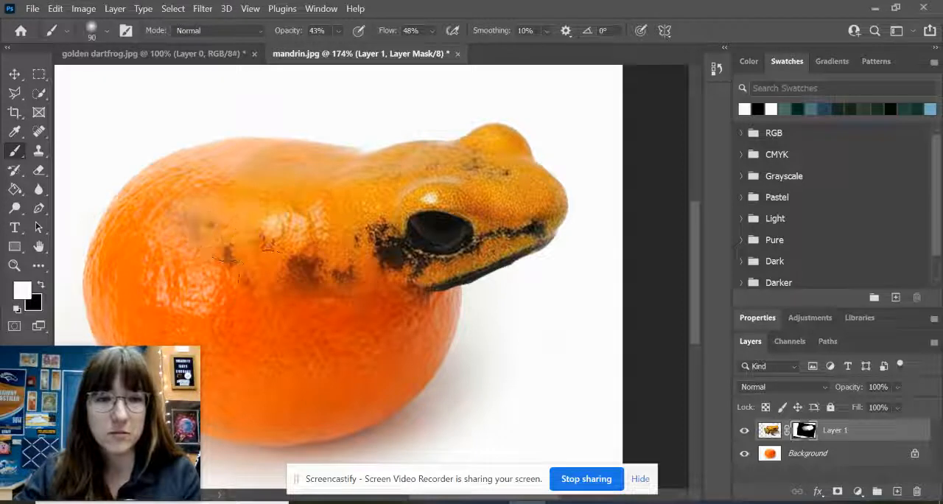
key("x")
mouse_move(337, 298)
left_mouse_down()
mouse_move(375, 323)
mouse_move(327, 315)
left_mouse_up()
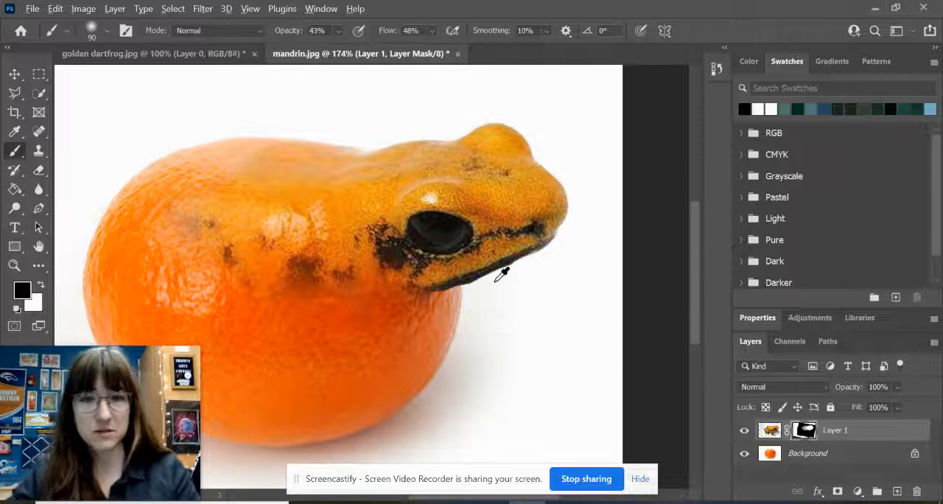
- Target the frog layer's image instead of its mask and add a Hue/Saturation adjustment layer above it
scroll(500, 271, "down", 3)
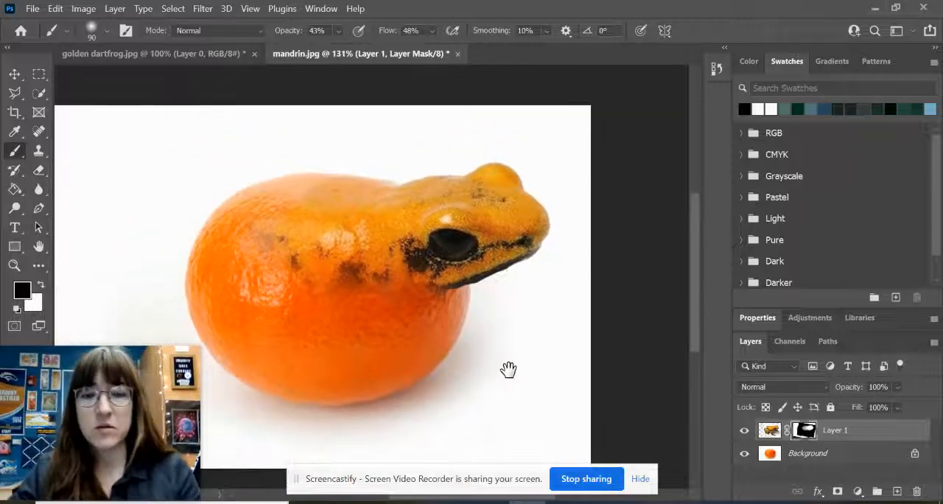
left_click_drag(508, 370, 578, 344)
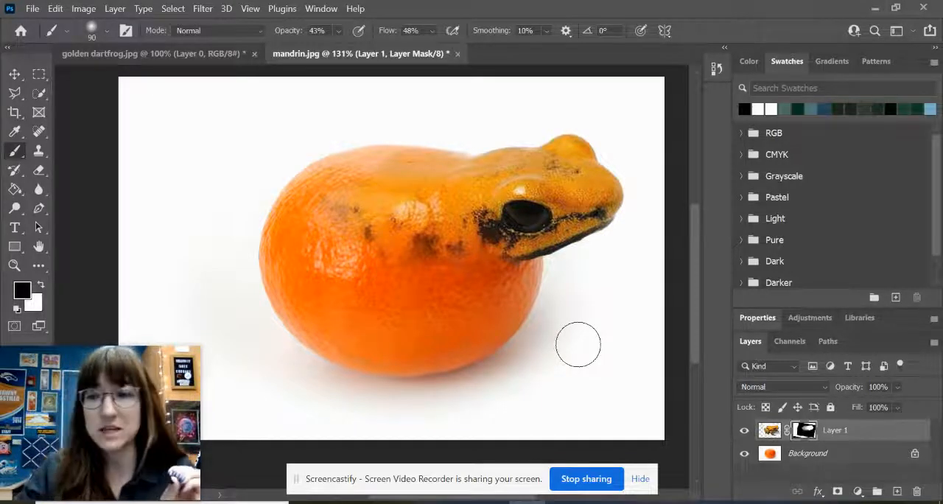
left_click(771, 433)
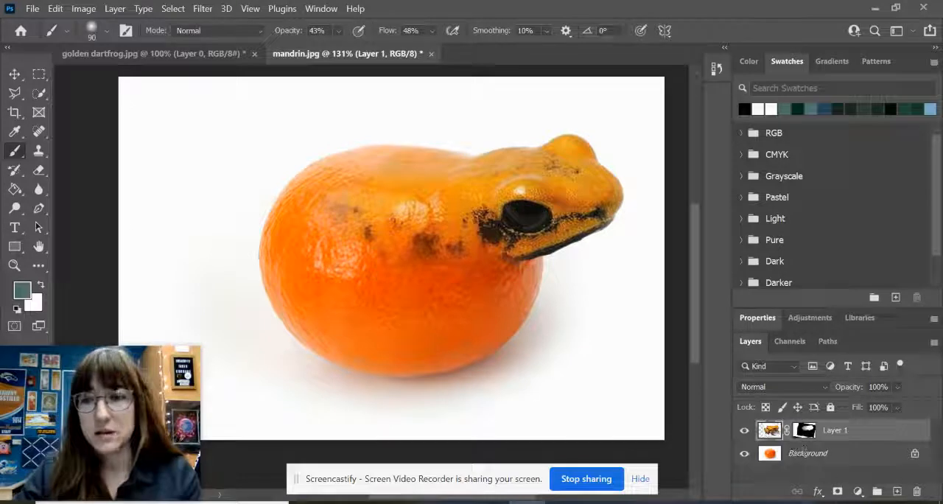
left_click(859, 499)
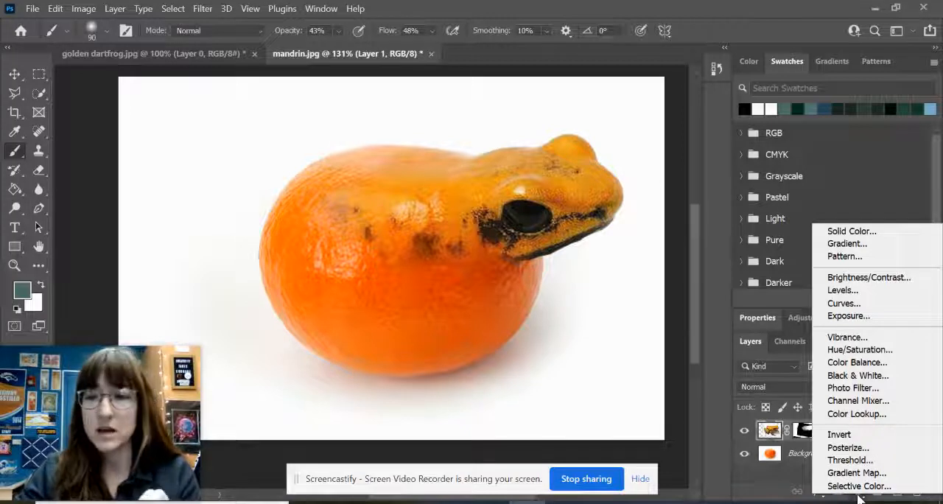
left_click(865, 352)
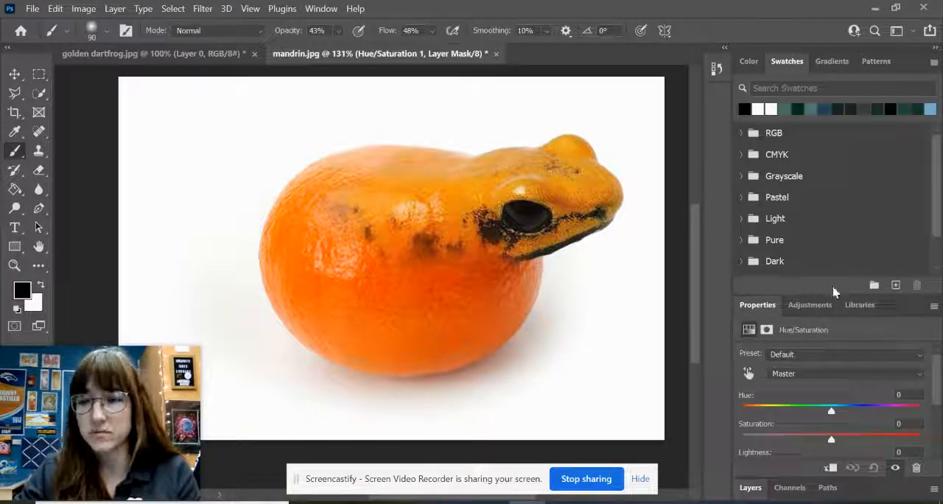
left_click_drag(835, 294, 838, 166)
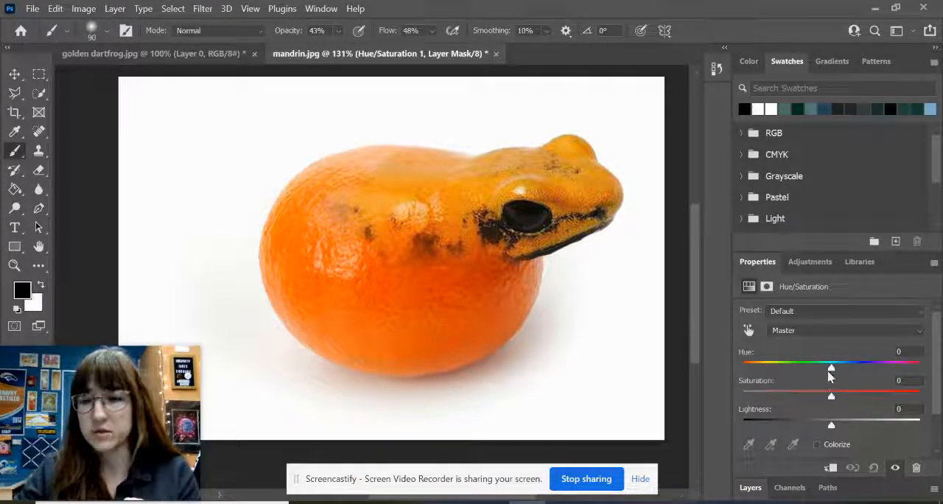
- Shift the adjustment's hue to +38 and clip it so that it affects only the frog layer
left_click_drag(831, 371, 866, 375)
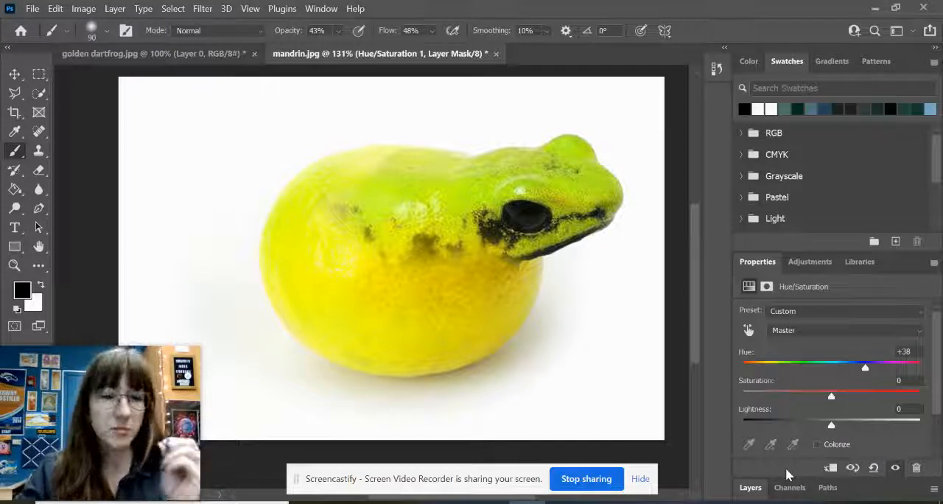
left_click(830, 468)
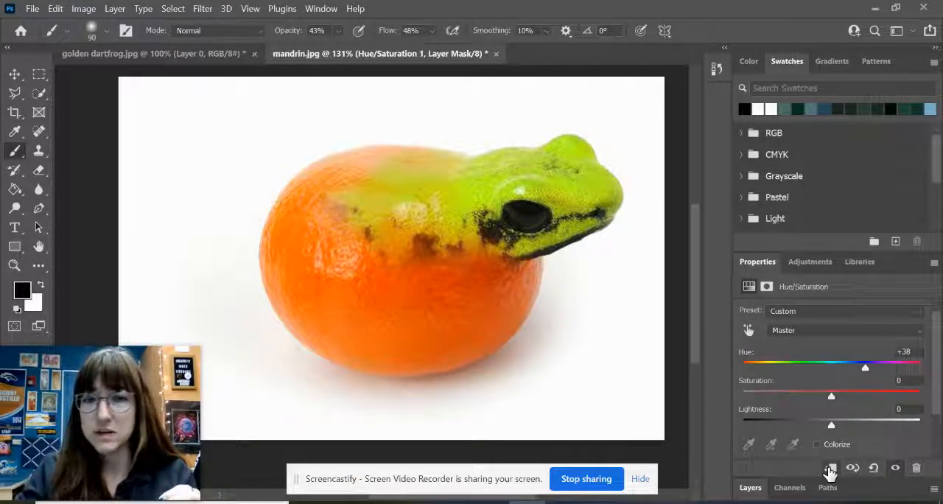
left_click(750, 488)
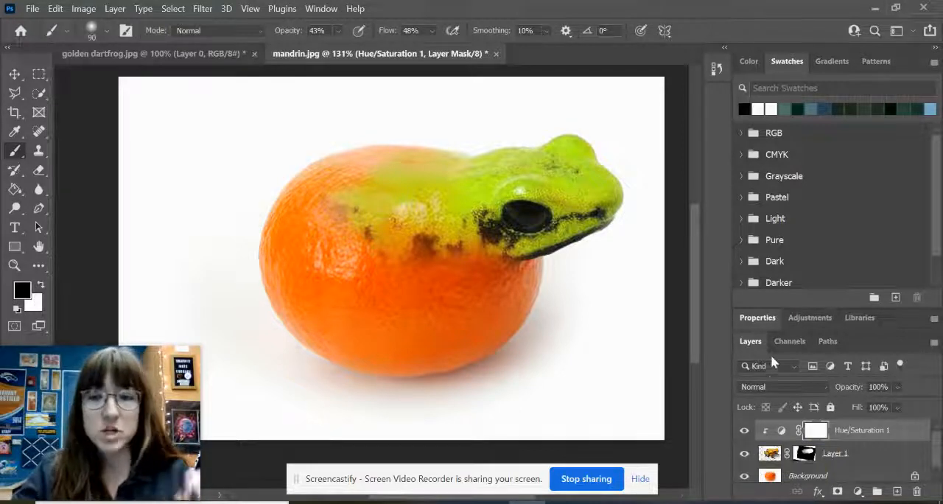
- Match the frog's colour to the mandarin by setting the adjustment's hue to -11 and saturation to -14
left_click(757, 320)
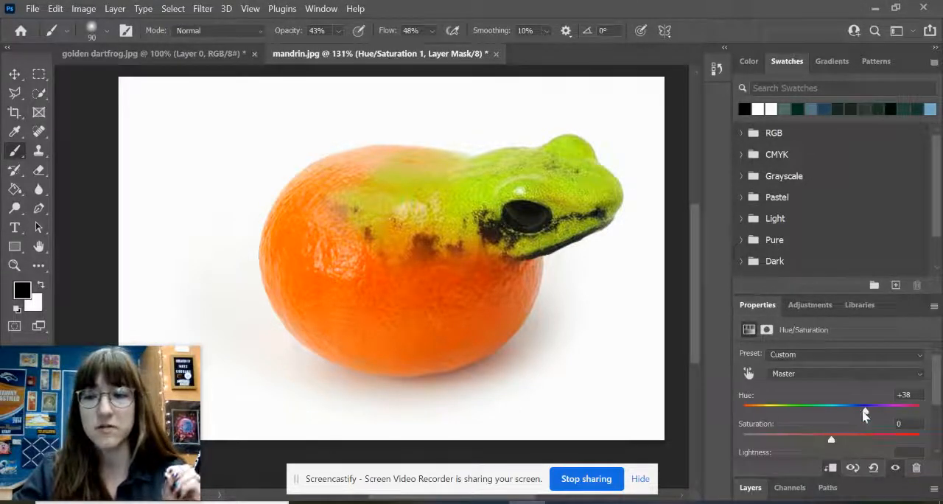
left_click_drag(866, 416, 824, 420)
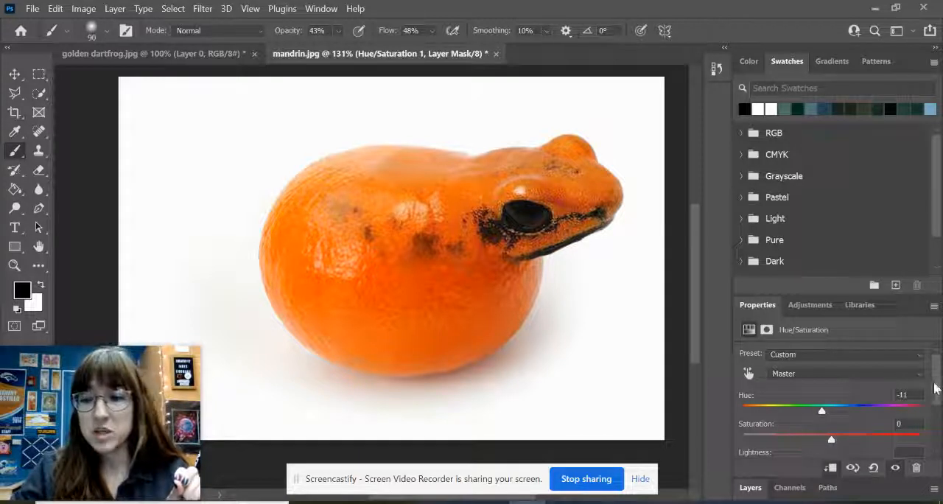
scroll(930, 413, "down", 3)
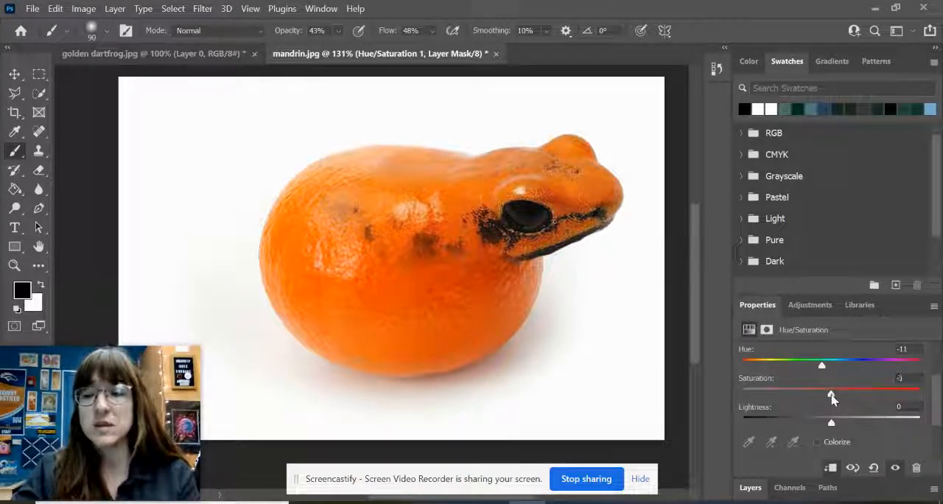
mouse_move(831, 397)
left_mouse_down()
mouse_move(903, 405)
mouse_move(773, 398)
mouse_move(832, 399)
mouse_move(823, 399)
left_mouse_up()
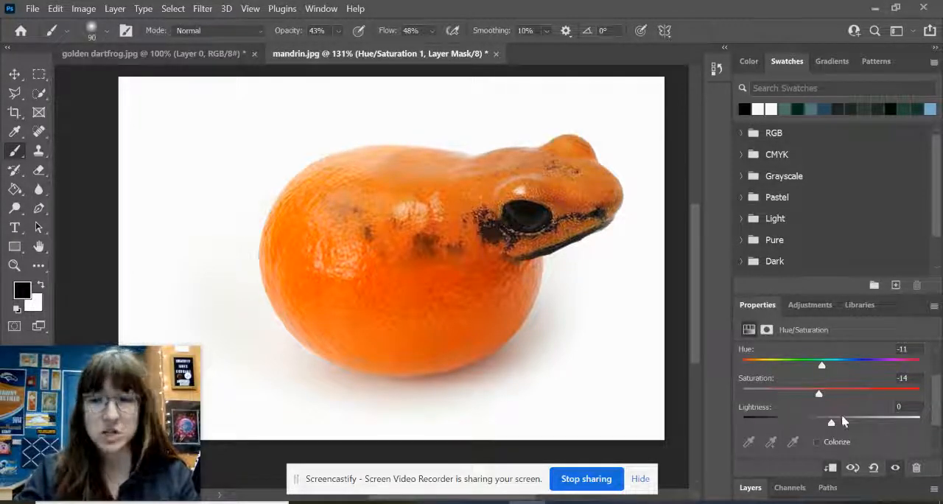
- Try a lightness of -2 on the frog's Hue/Saturation adjustment, and reset the lightness to 0
mouse_move(831, 425)
left_mouse_down()
mouse_move(896, 424)
mouse_move(751, 433)
mouse_move(830, 423)
left_mouse_up()
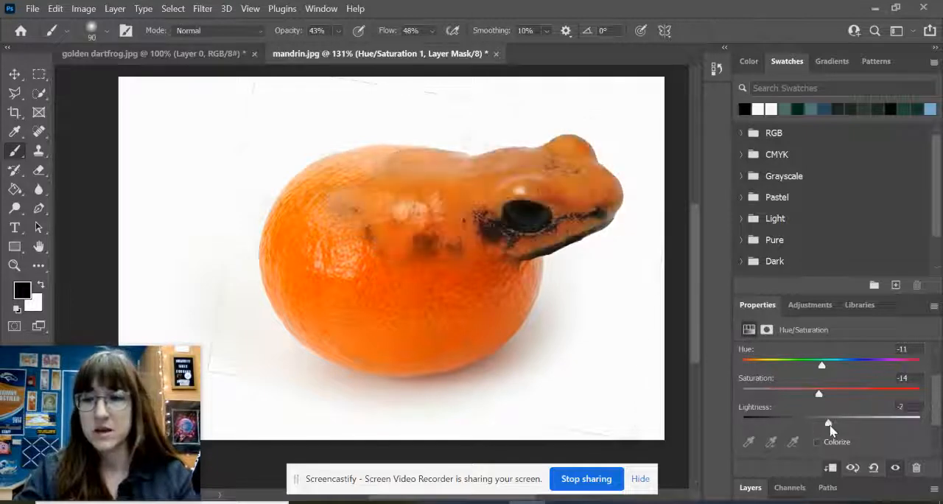
left_click(909, 406)
key("BackSpace")
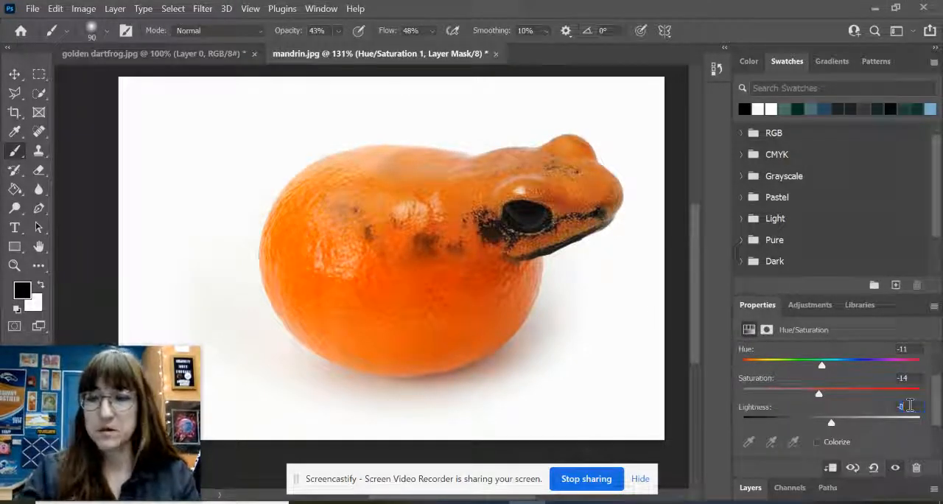